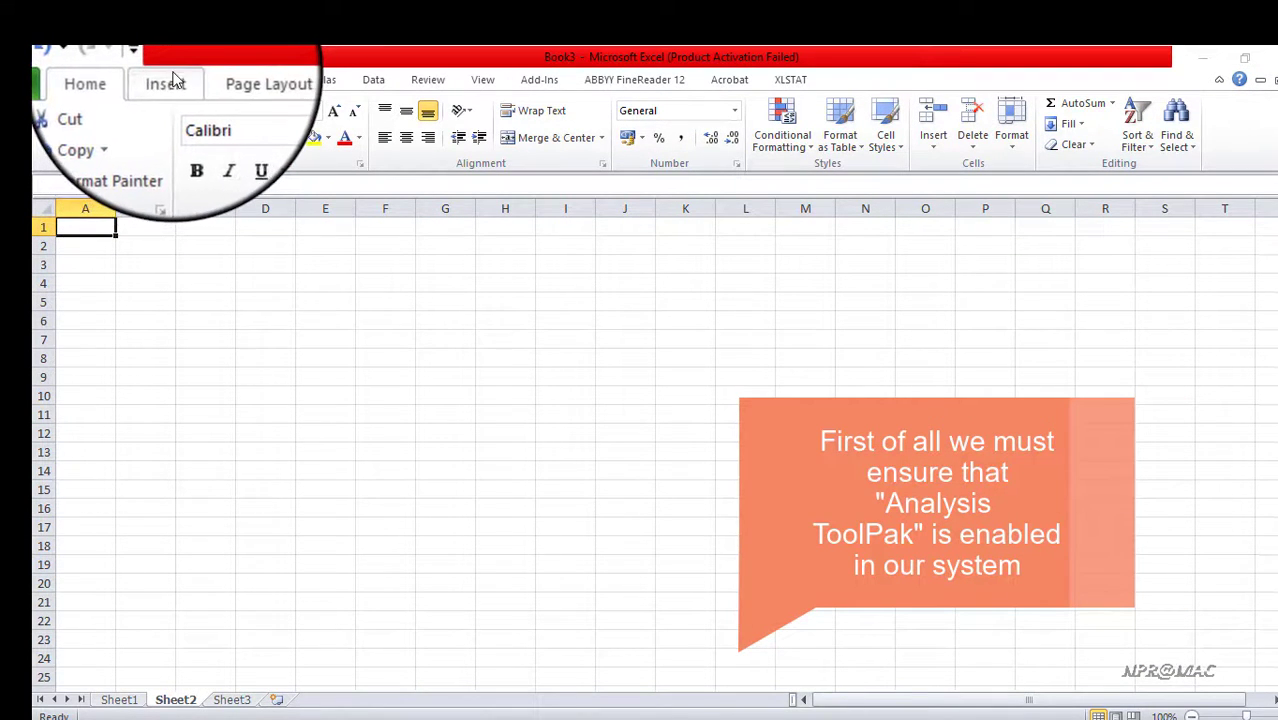
Enable the Analysis ToolPak add-in in the Excel add-in options
{"action": "left_click", "coordinate": [373, 82]}
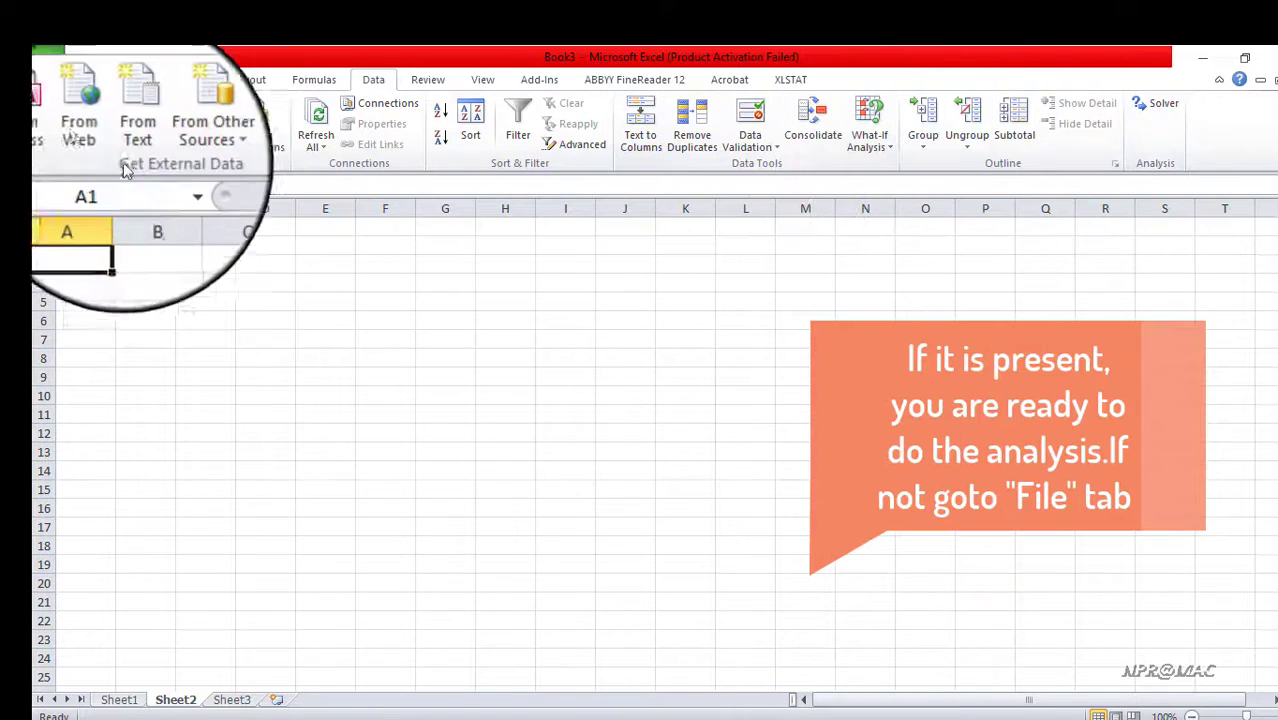
{"action": "left_click", "coordinate": [45, 76]}
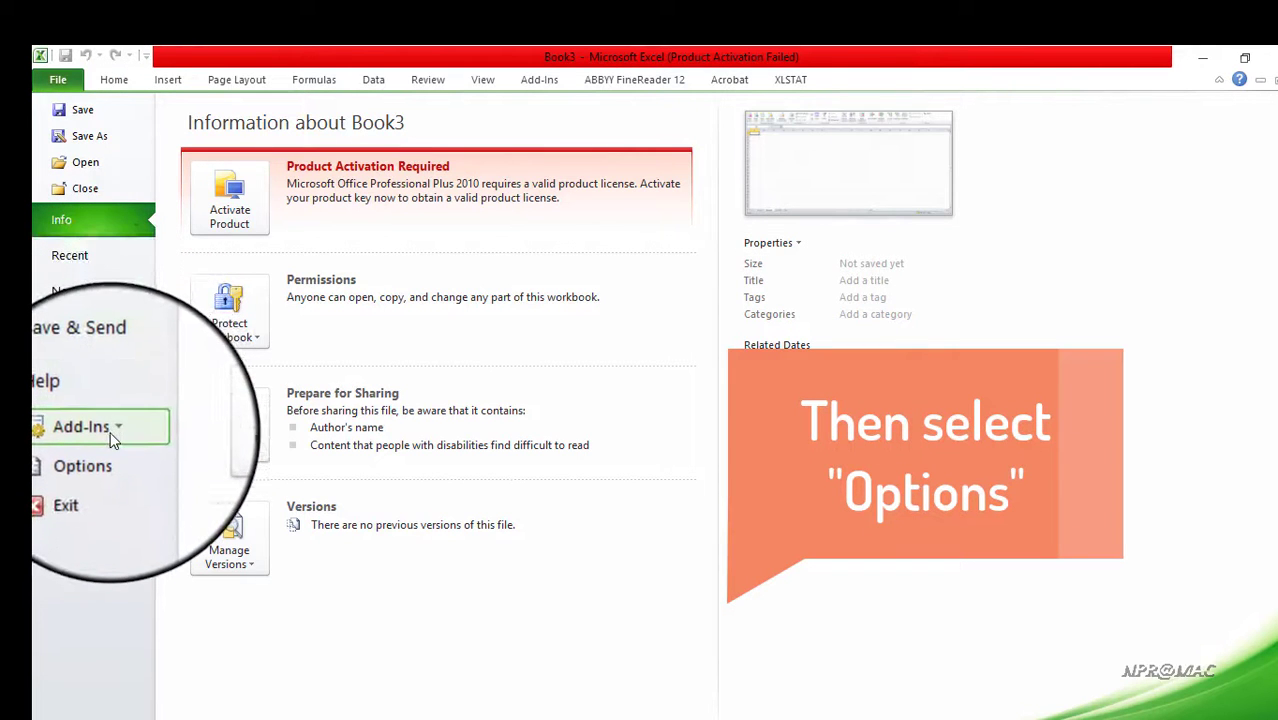
{"action": "left_click", "coordinate": [107, 456]}
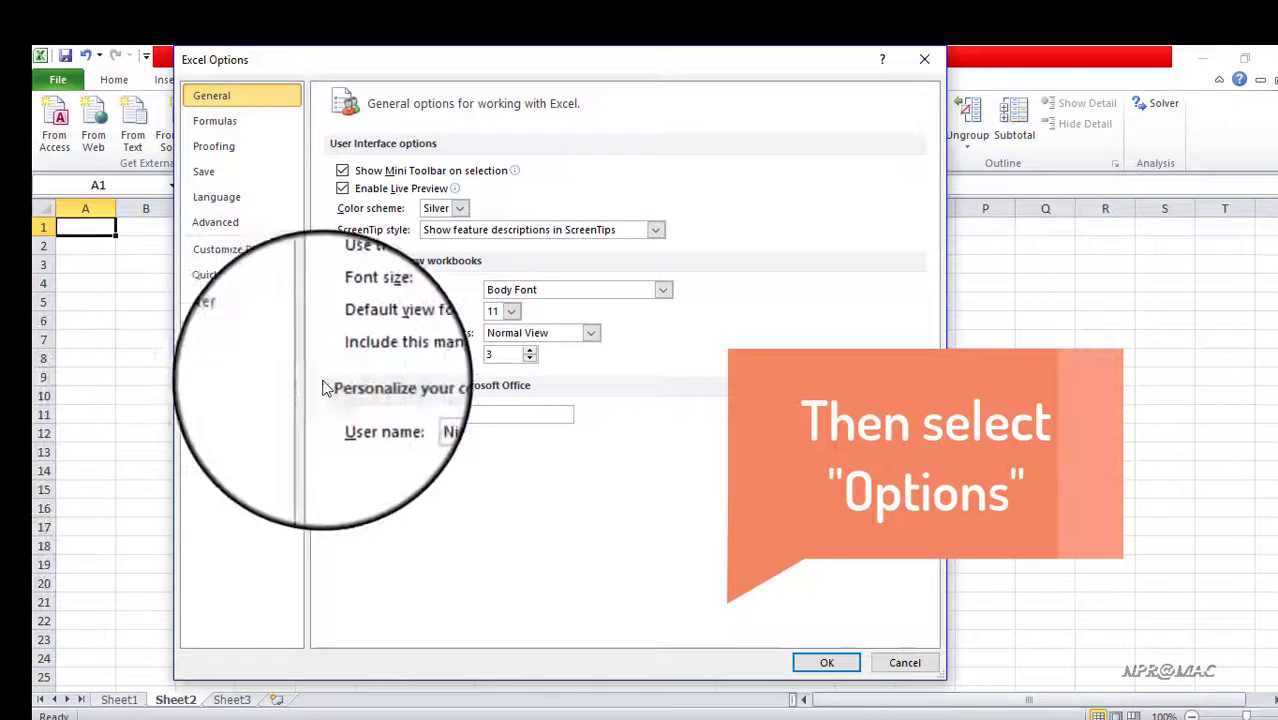
{"action": "left_click", "coordinate": [207, 301]}
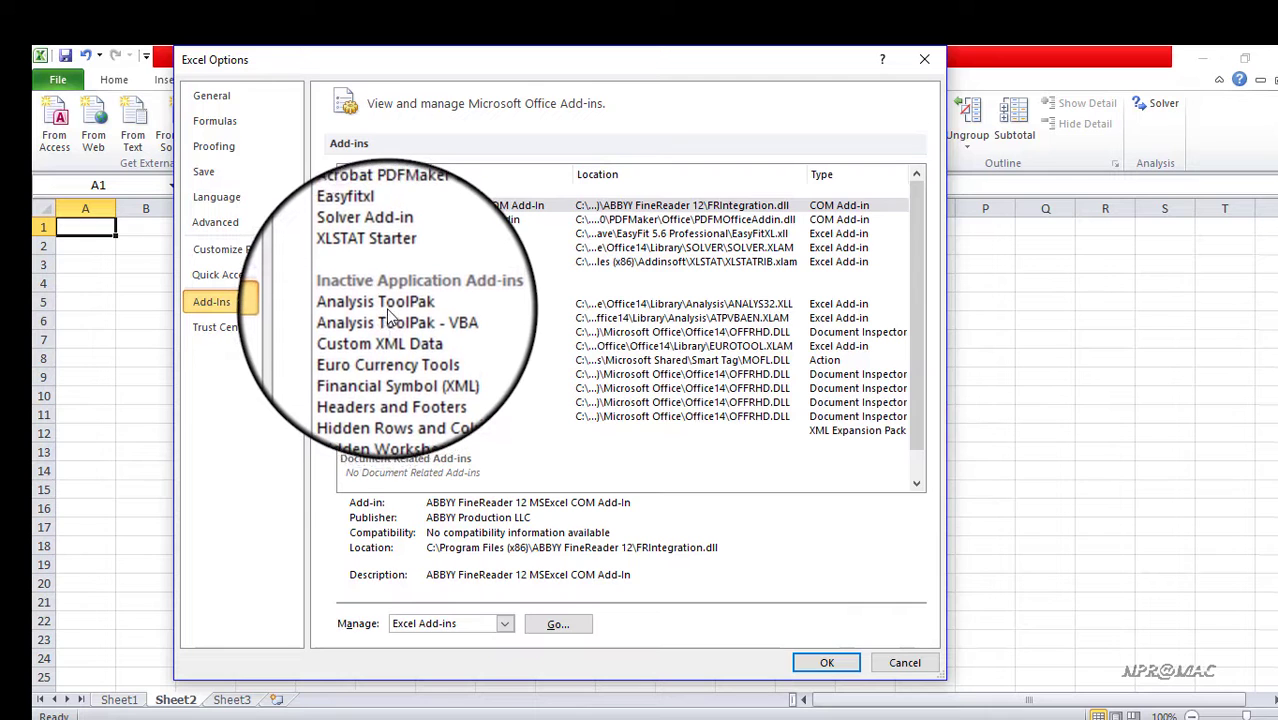
{"action": "left_click", "coordinate": [390, 304]}
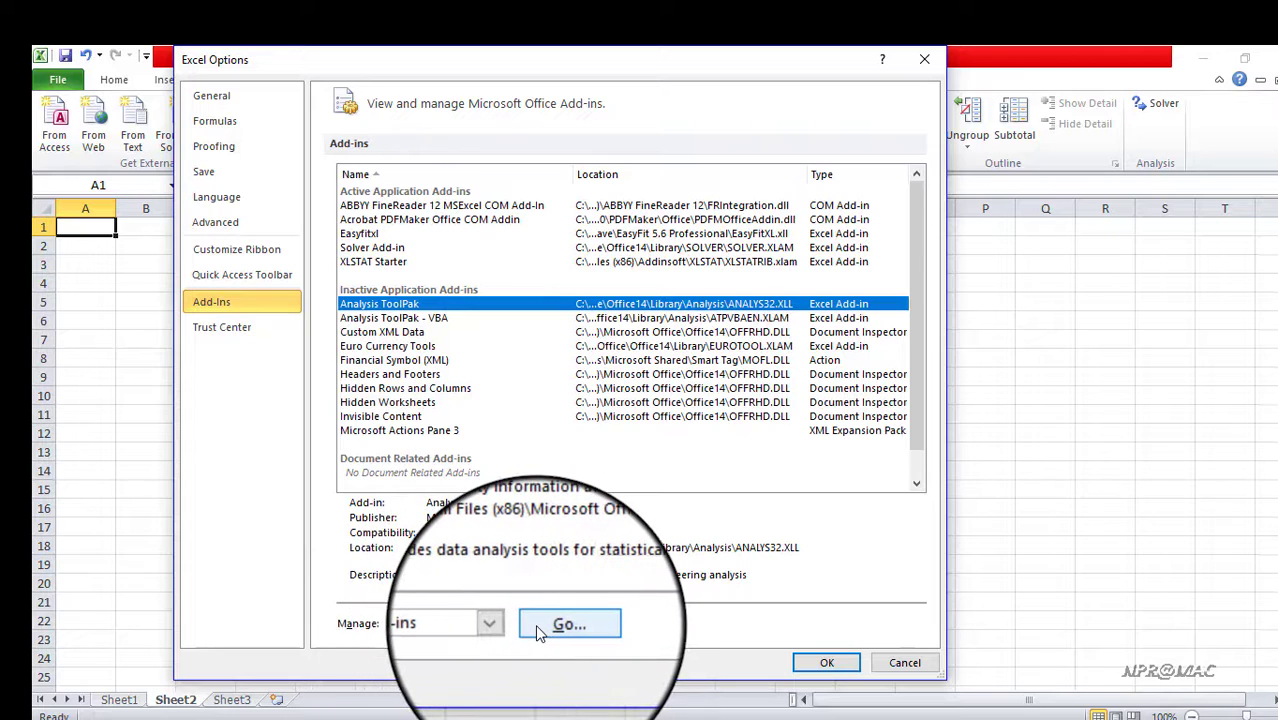
{"action": "left_click", "coordinate": [535, 624]}
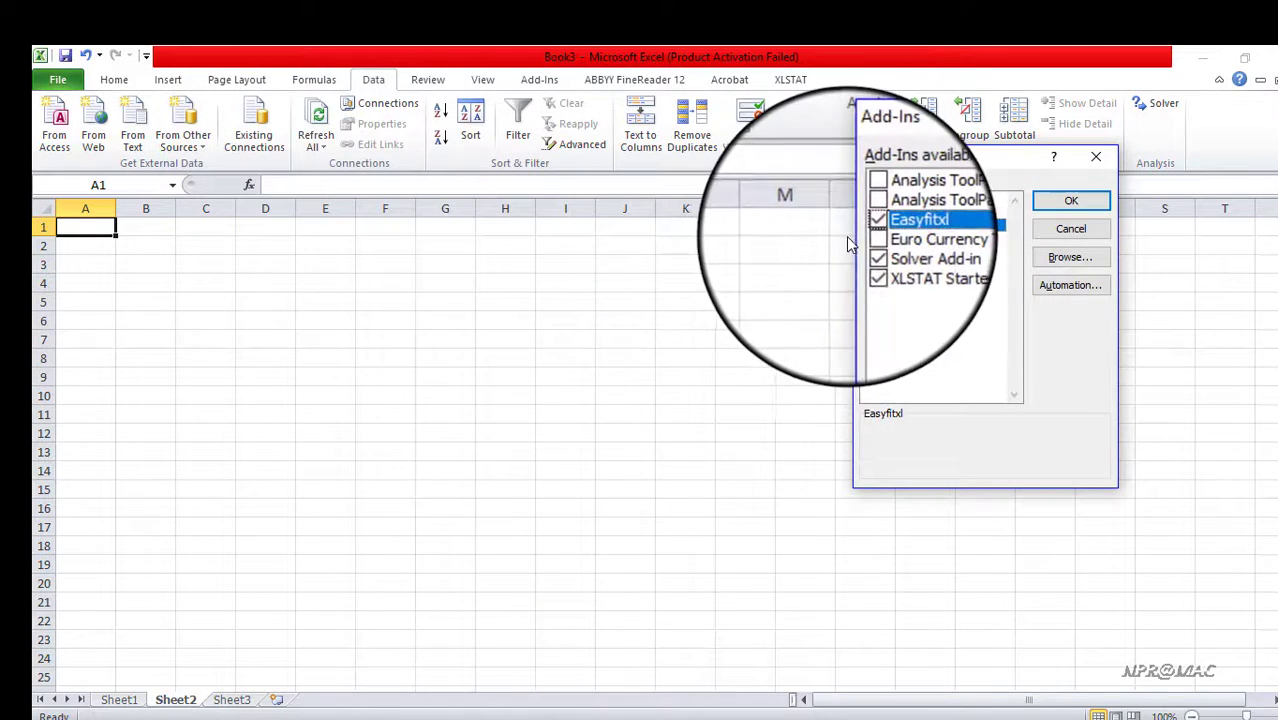
{"action": "left_click_drag", "start_coordinate": [907, 165], "coordinate": [479, 287]}
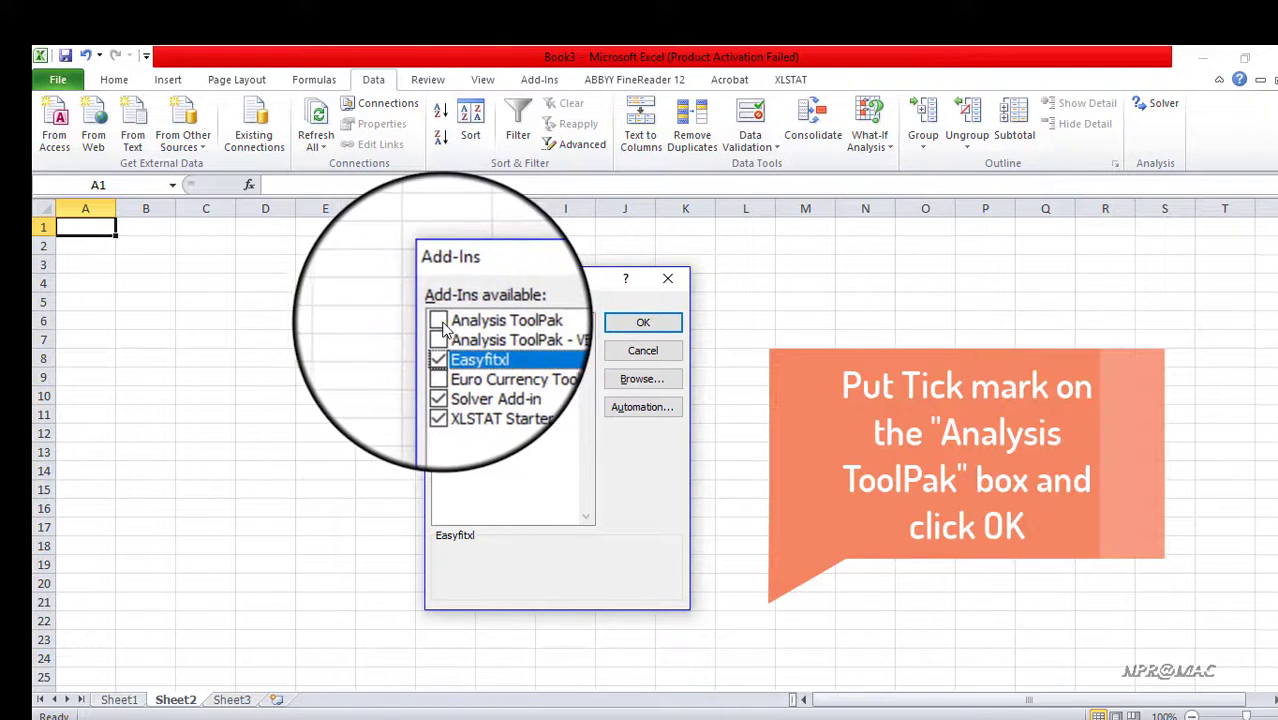
{"action": "left_click", "coordinate": [439, 321]}
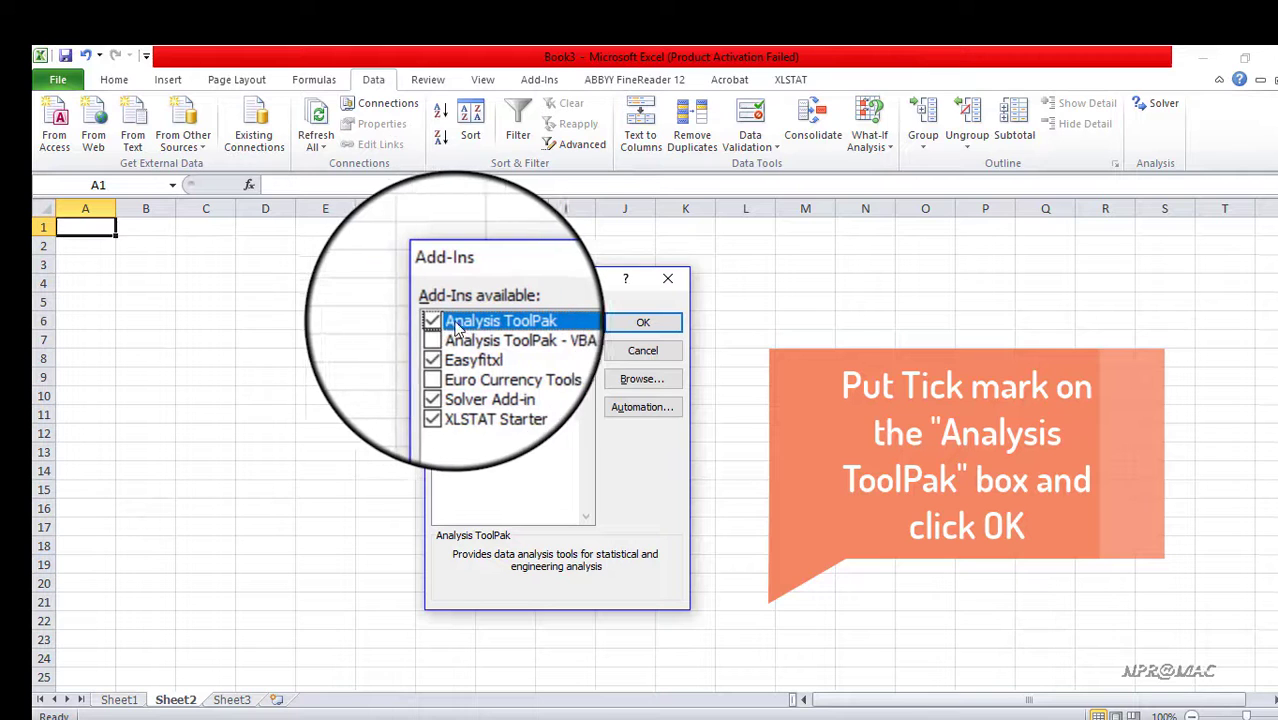
{"action": "left_click", "coordinate": [621, 329]}
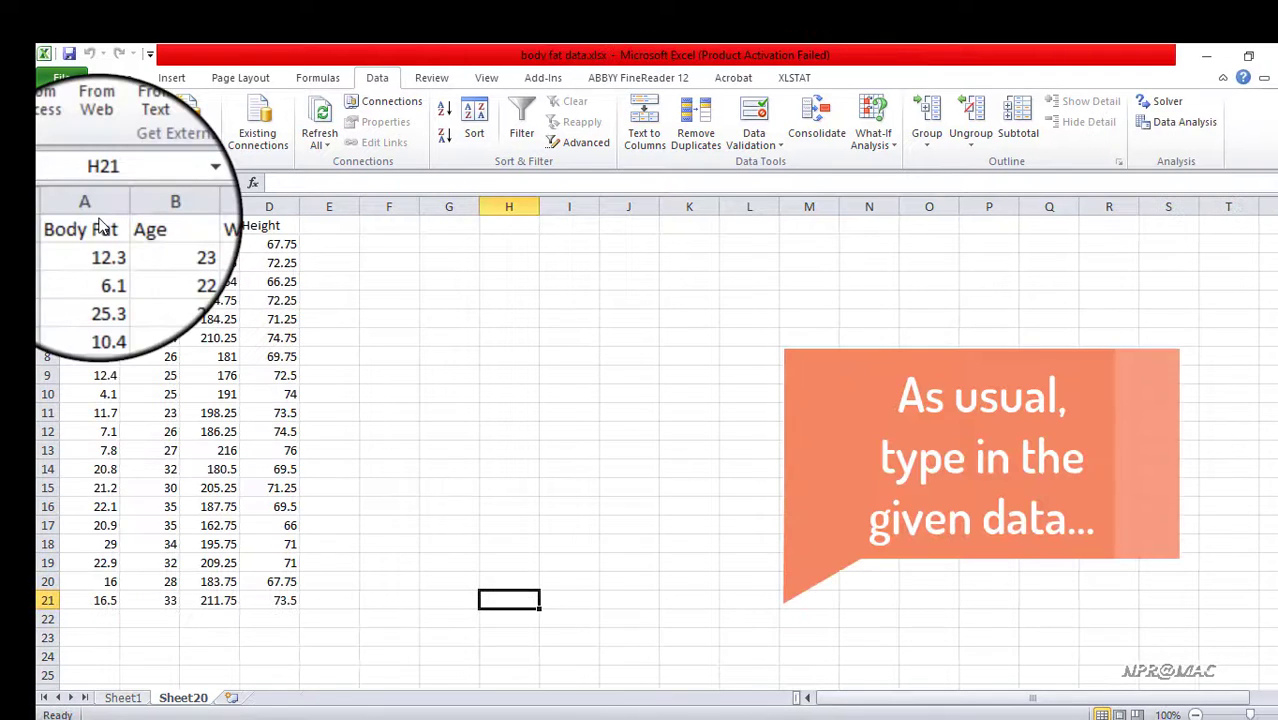
Review the Body Fat, Age, Weight and Height data in A1:D21
{"action": "double_click", "coordinate": [97, 229]}
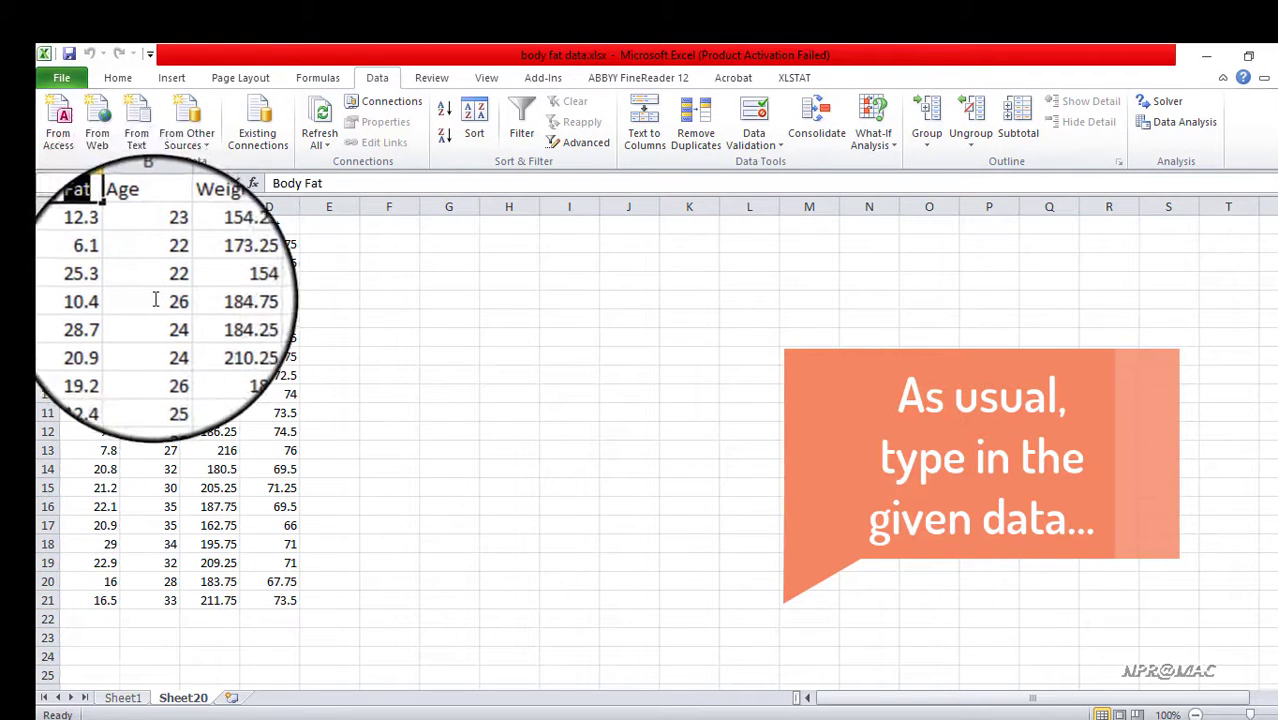
{"action": "left_click", "coordinate": [154, 300]}
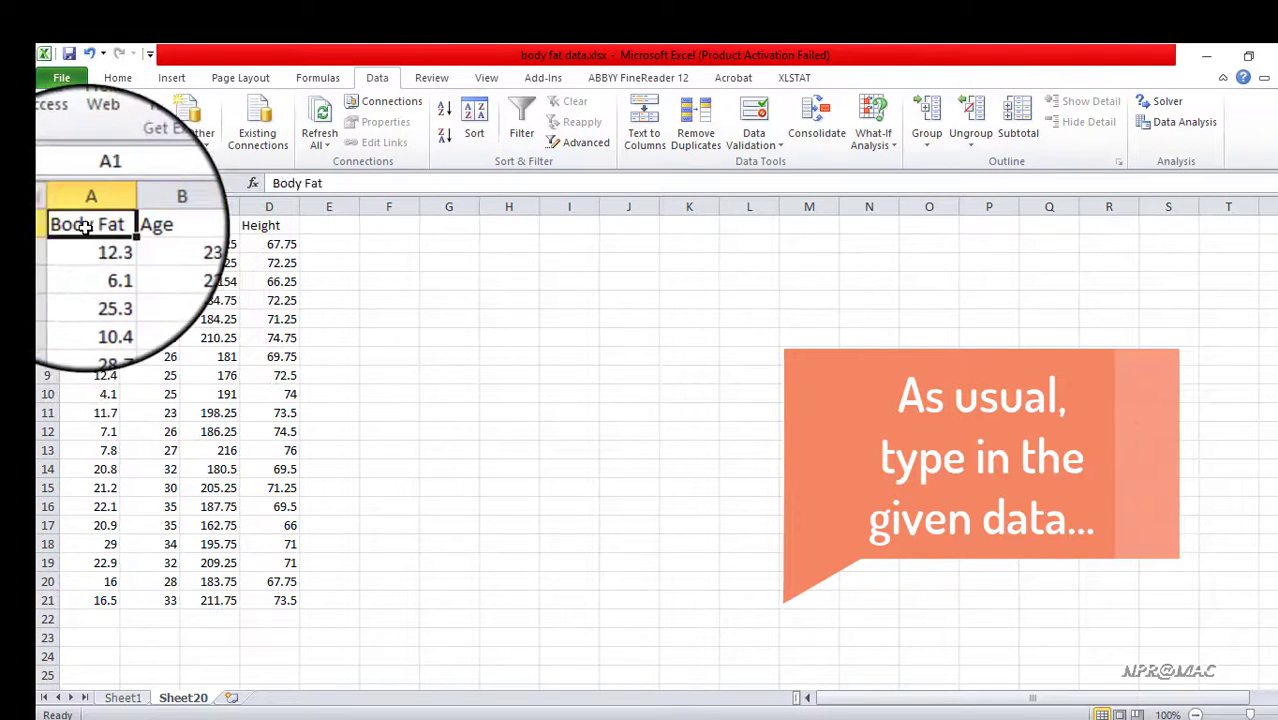
{"action": "left_click_drag", "start_coordinate": [86, 228], "coordinate": [282, 601]}
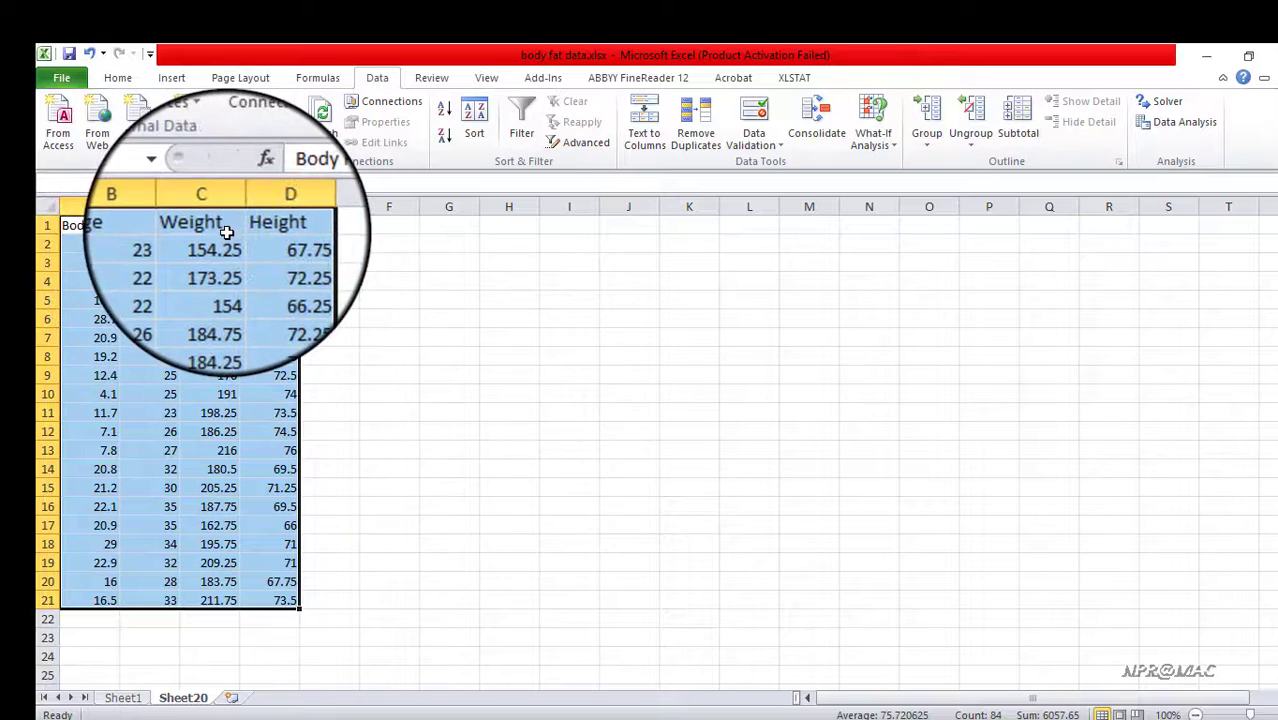
{"action": "left_click", "coordinate": [241, 630]}
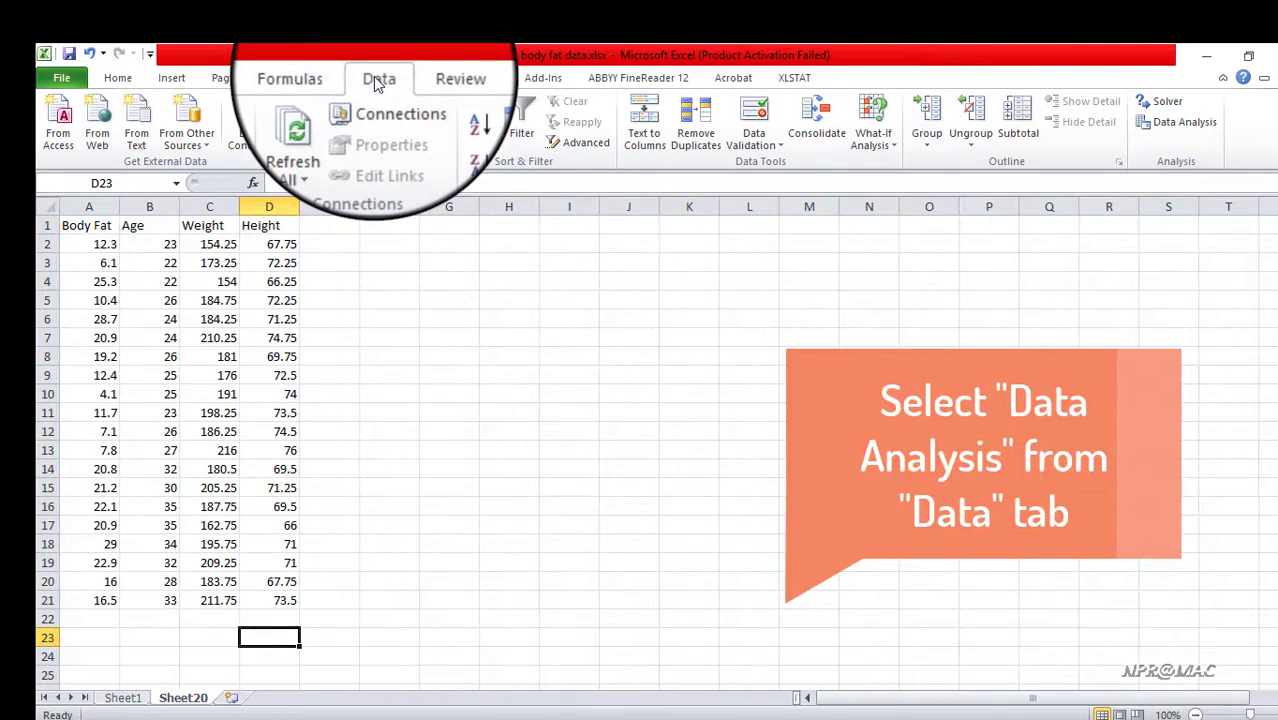
Start a Regression from the data analysis tools and set its input Y range to the Body Fat column, A1:A21
{"action": "left_click", "coordinate": [1184, 121]}
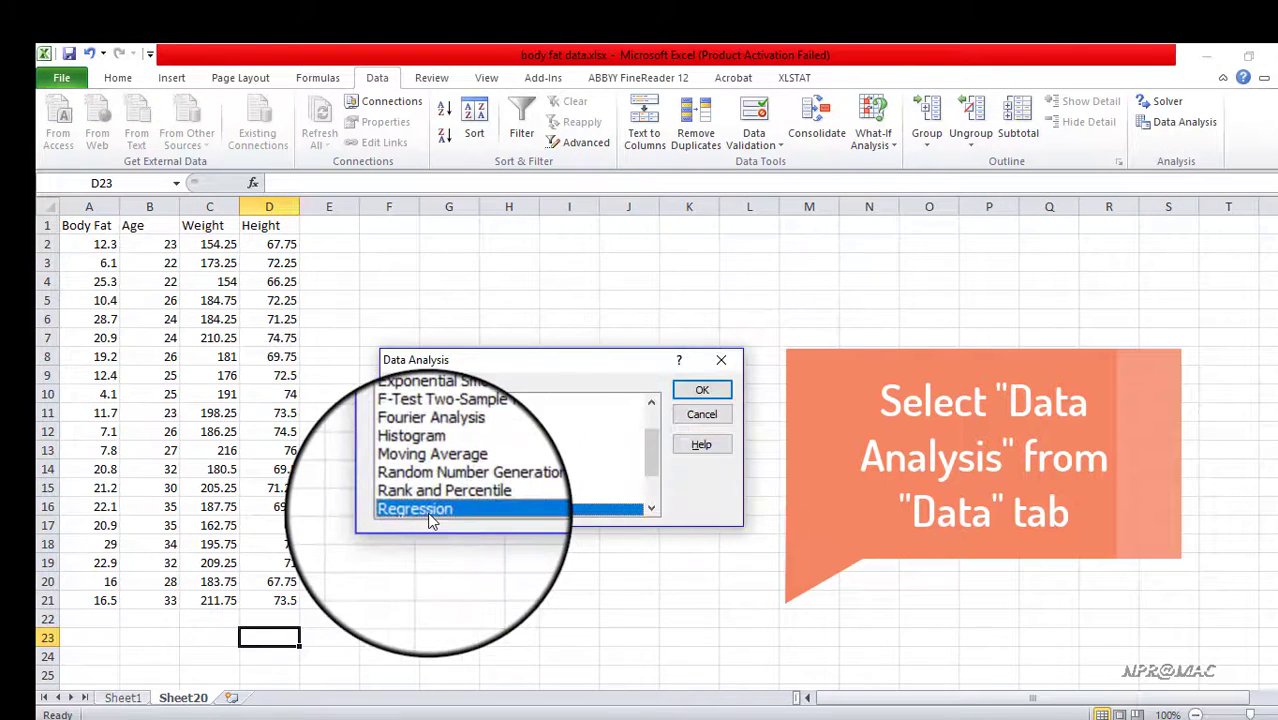
{"action": "scroll", "coordinate": [646, 475], "scroll_direction": "down", "scroll_amount": 1}
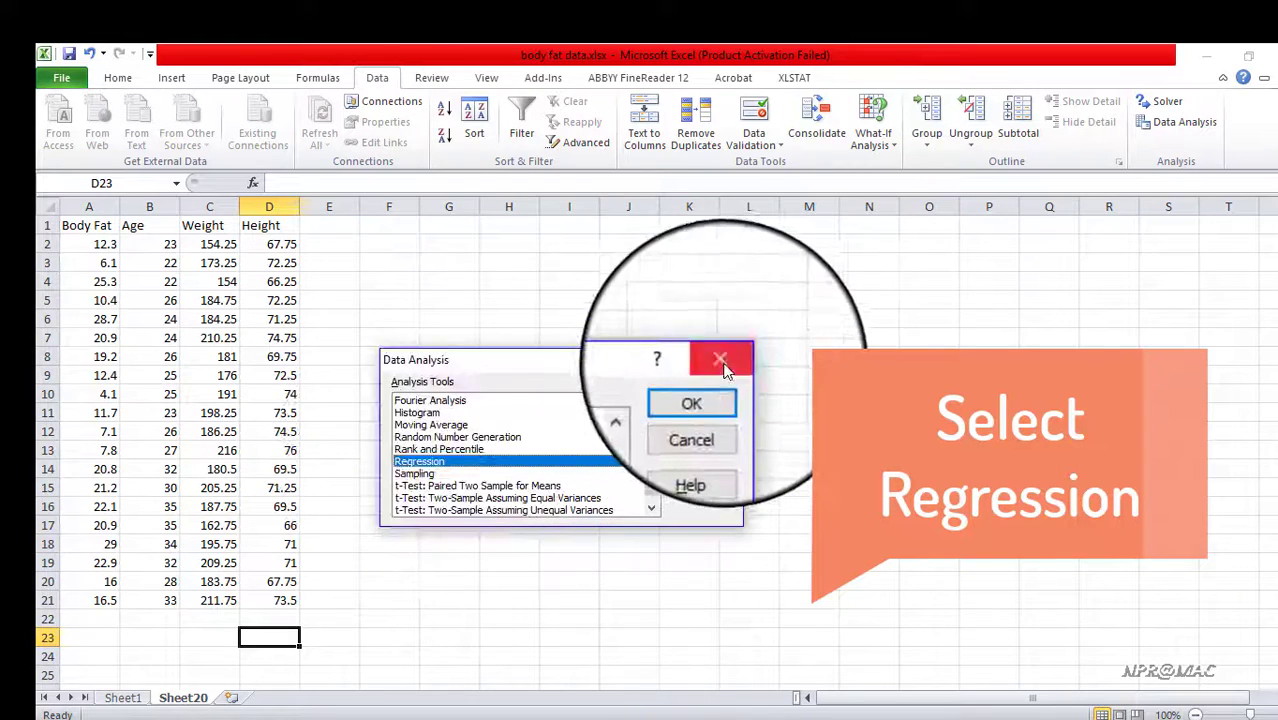
{"action": "left_click", "coordinate": [700, 392]}
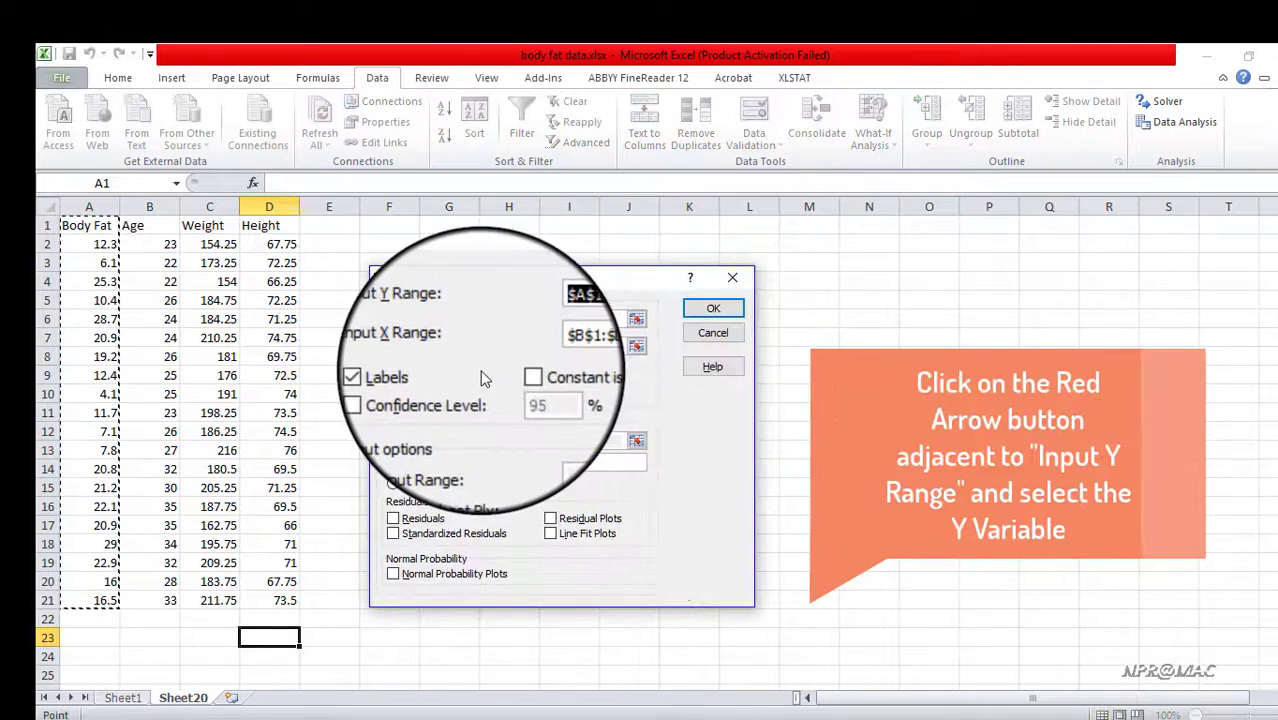
{"action": "left_click", "coordinate": [641, 330]}
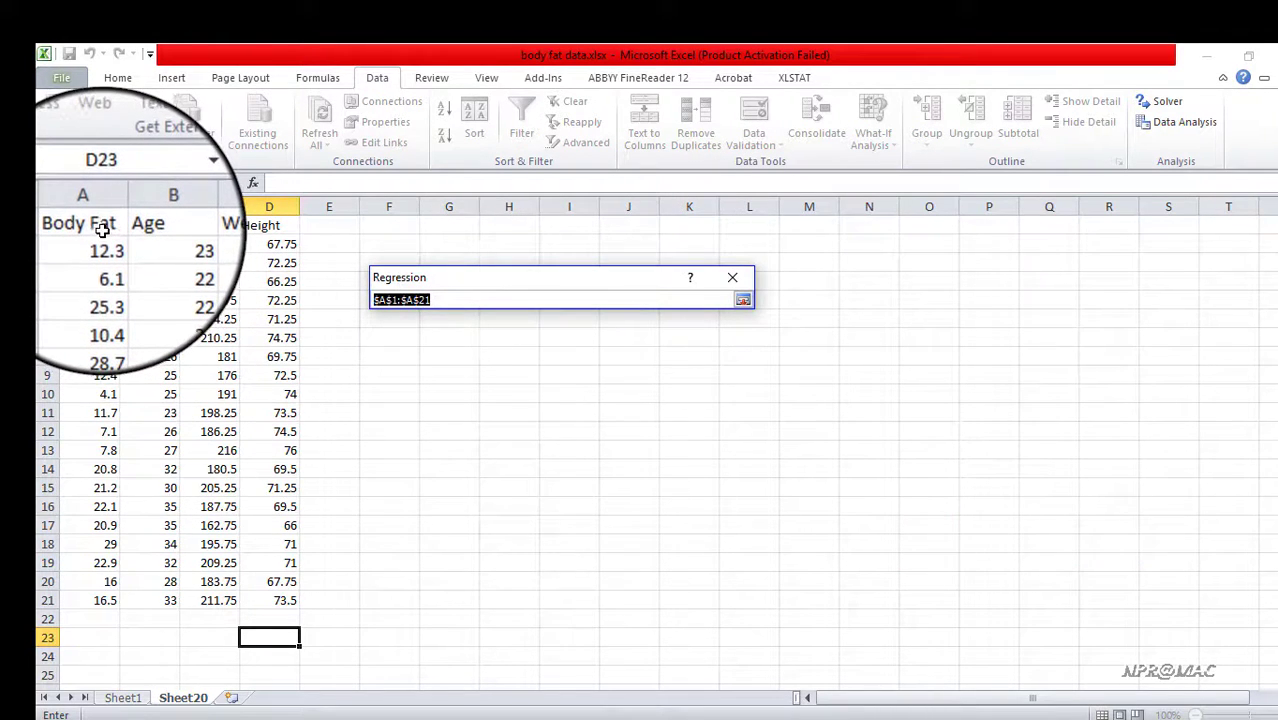
{"action": "left_click_drag", "start_coordinate": [103, 230], "coordinate": [83, 606]}
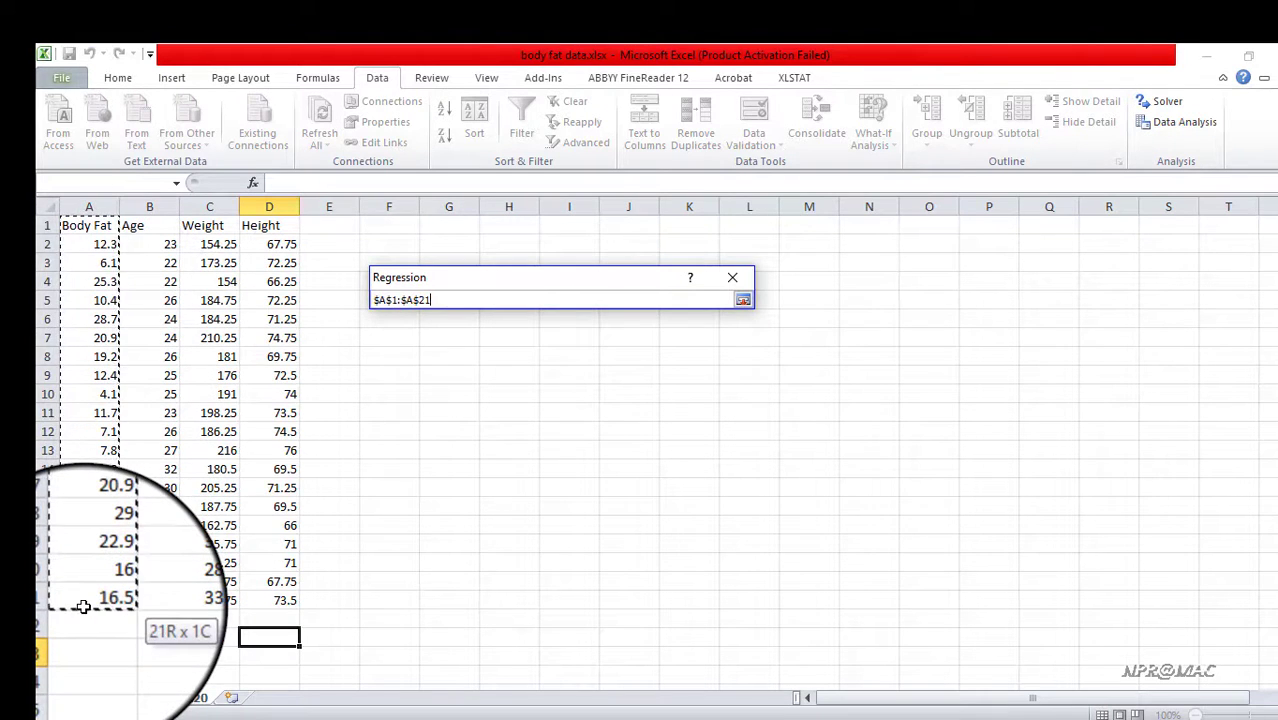
{"action": "left_click", "coordinate": [741, 302]}
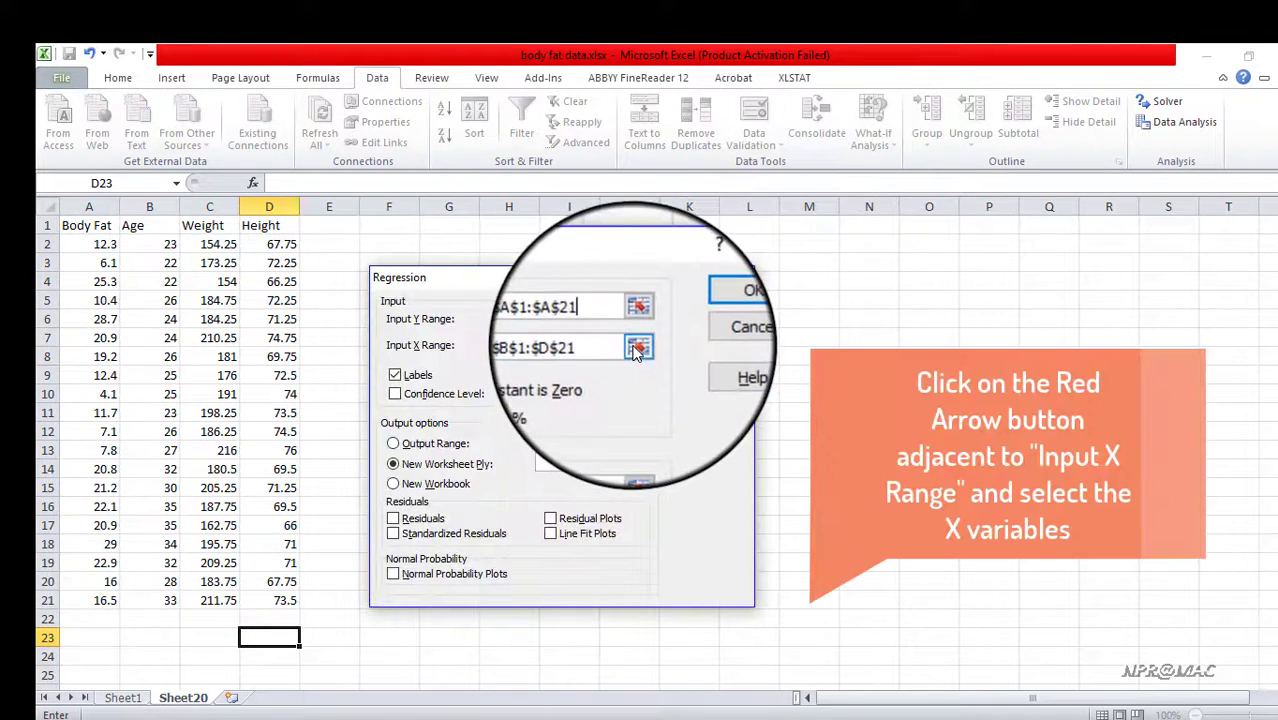
Set the input X range to Age, Weight and Height, B1:D21, and run the regression with output on a new worksheet
{"action": "left_click", "coordinate": [620, 344]}
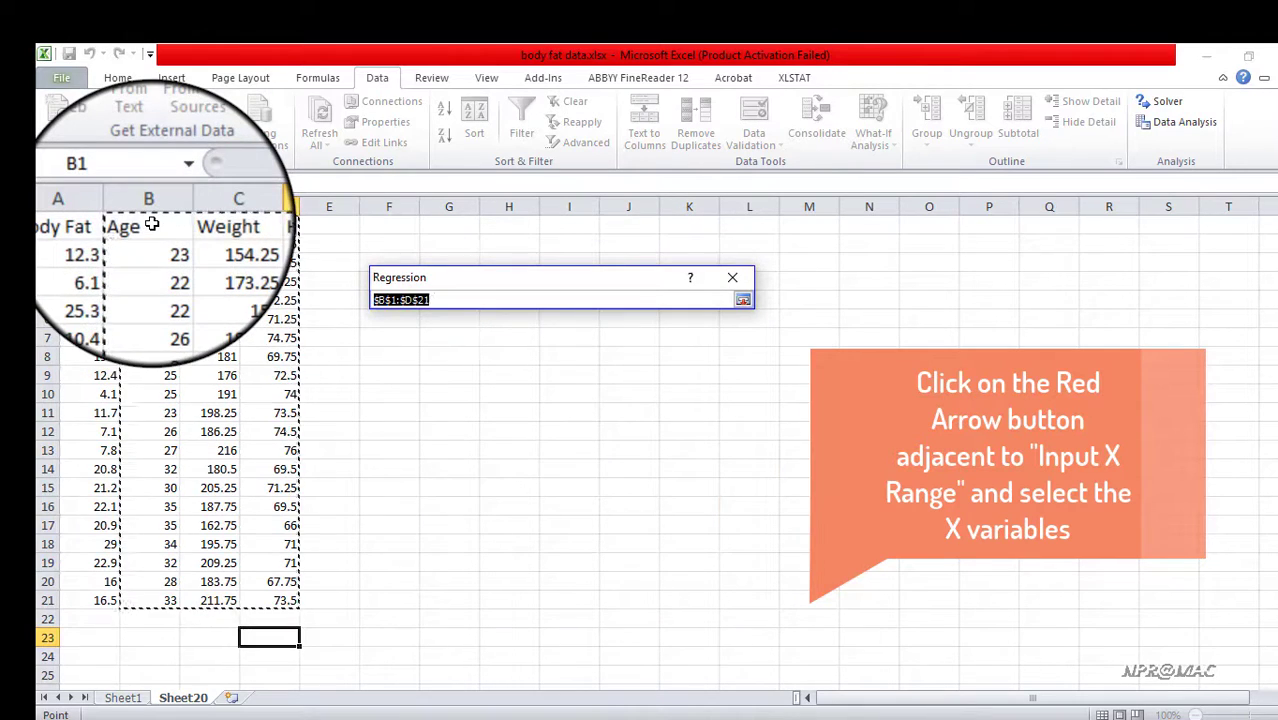
{"action": "left_click_drag", "start_coordinate": [151, 224], "coordinate": [285, 598]}
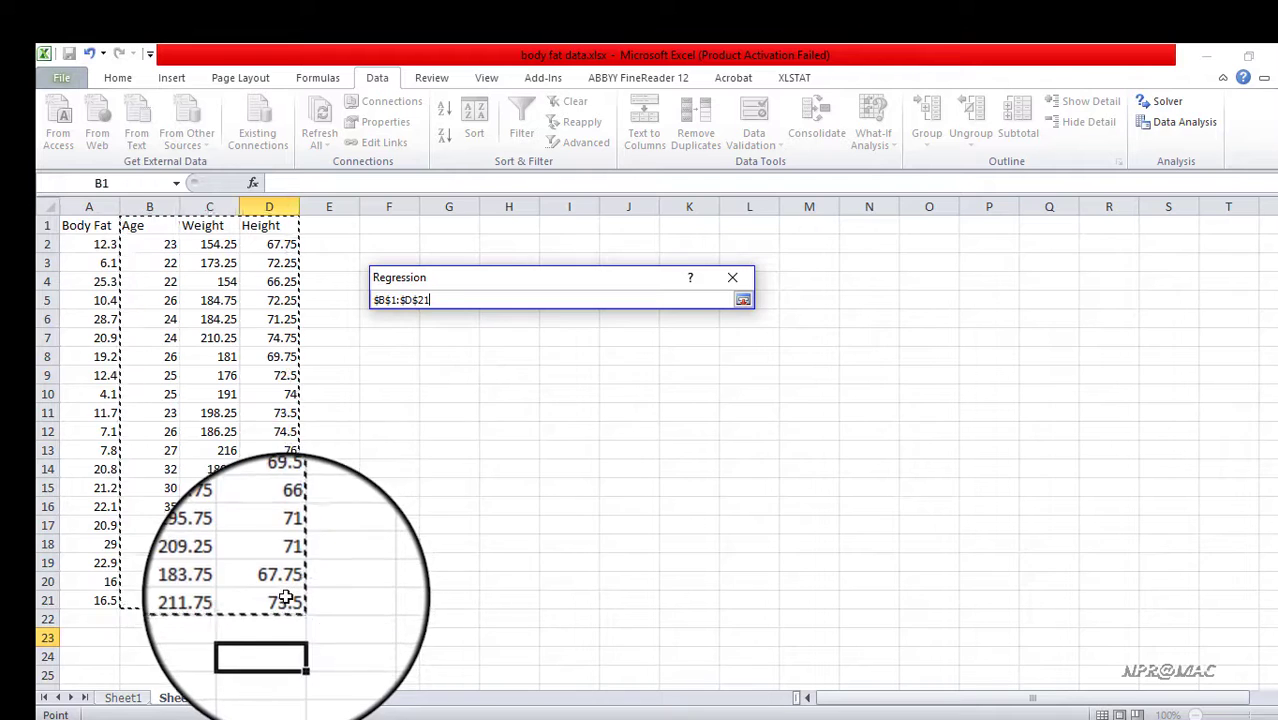
{"action": "left_click", "coordinate": [743, 300]}
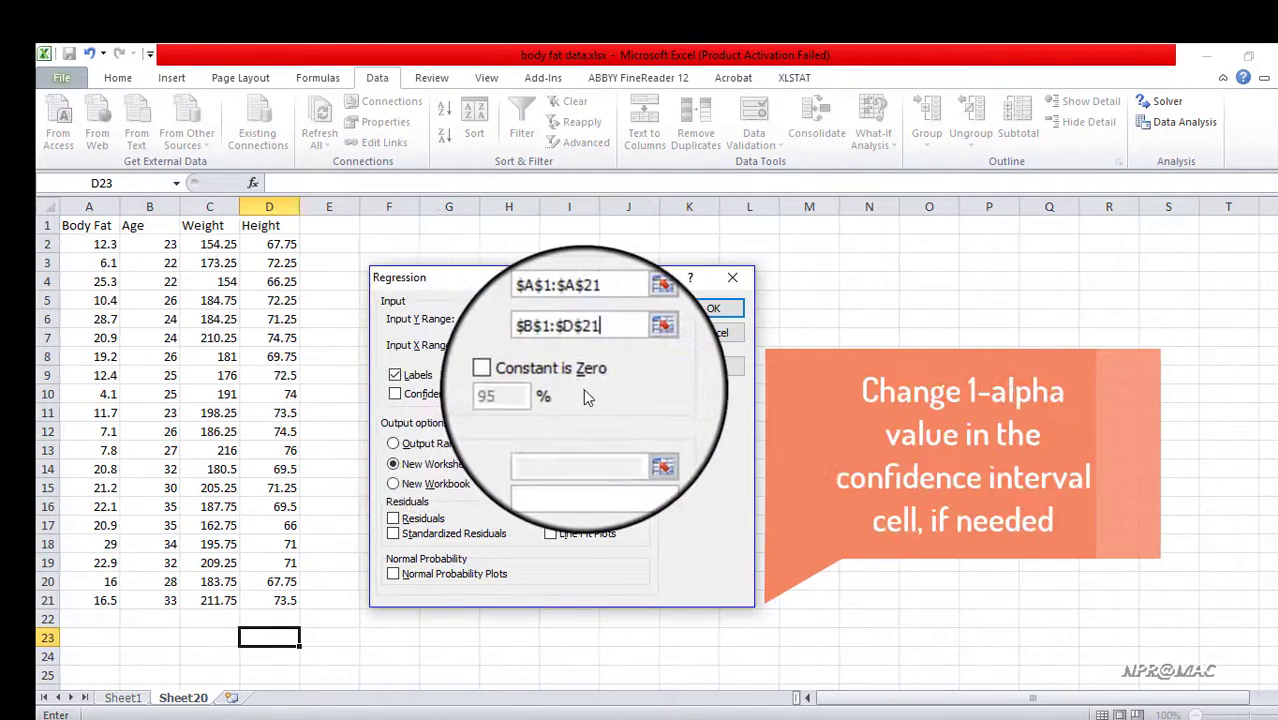
{"action": "left_click", "coordinate": [710, 309]}
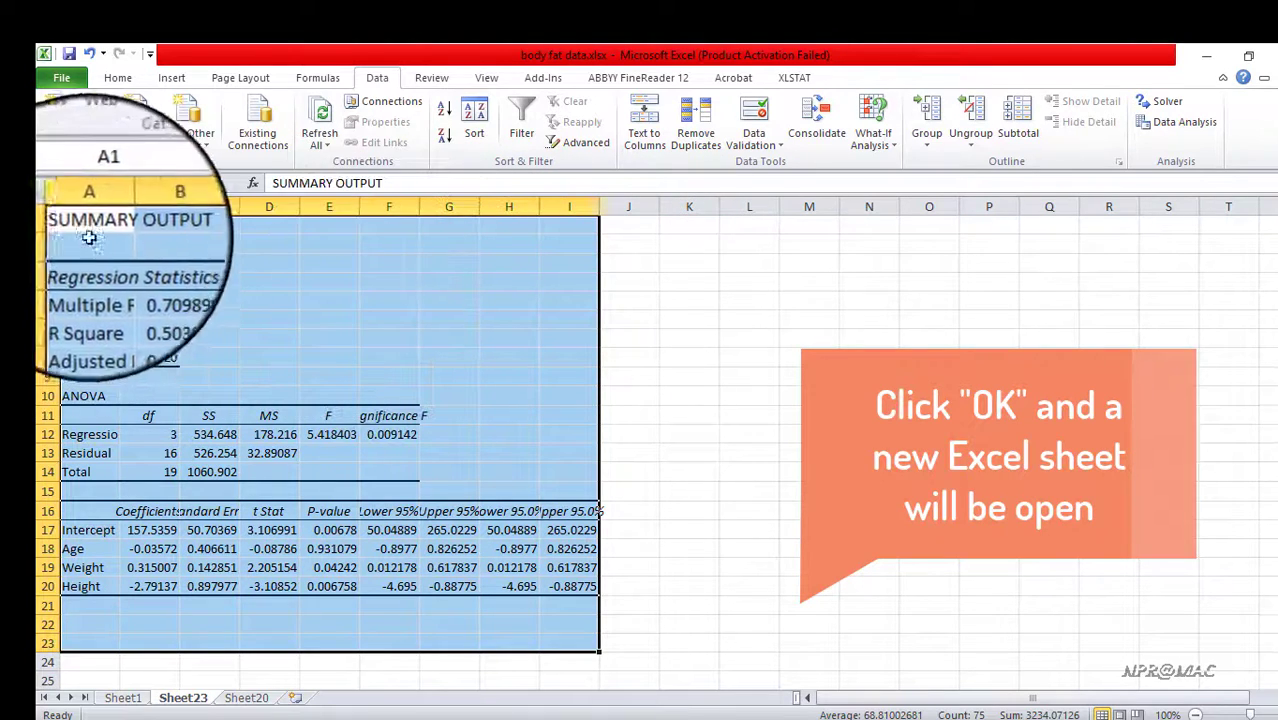
Widen columns A, B and C of the regression summary output to fit their labels and values
{"action": "left_click", "coordinate": [324, 317]}
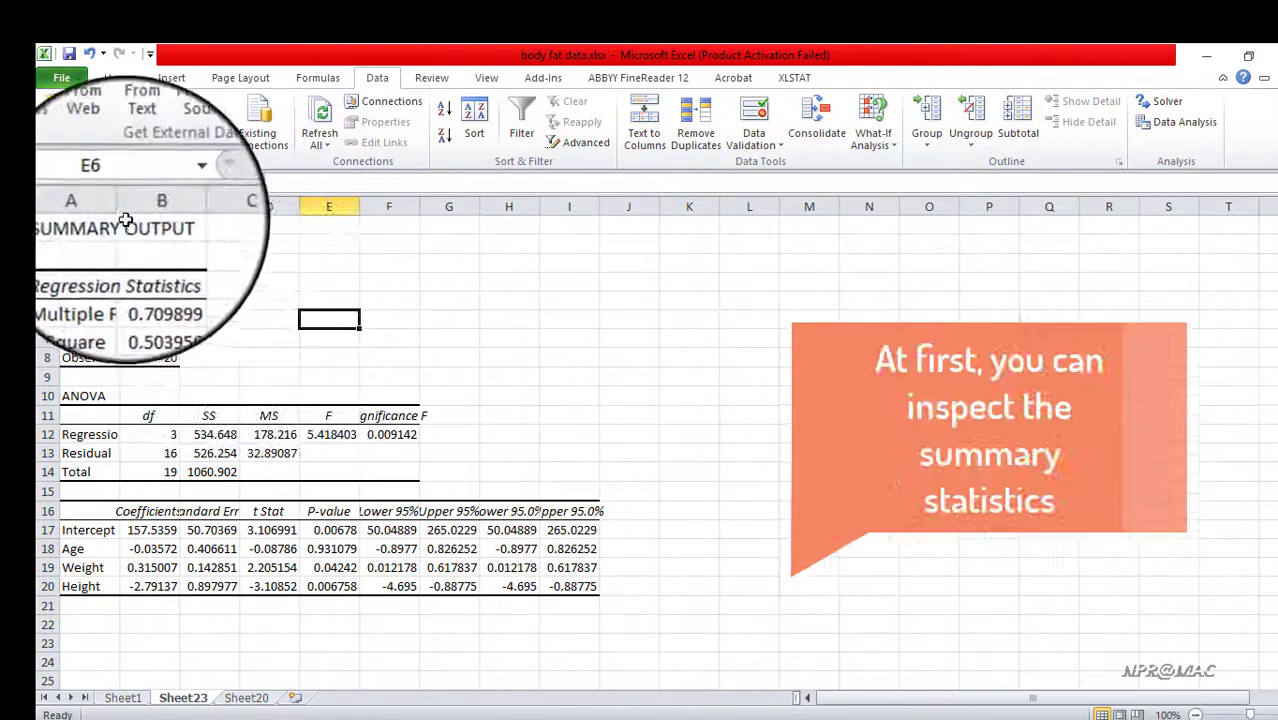
{"action": "left_click_drag", "start_coordinate": [156, 249], "coordinate": [157, 249]}
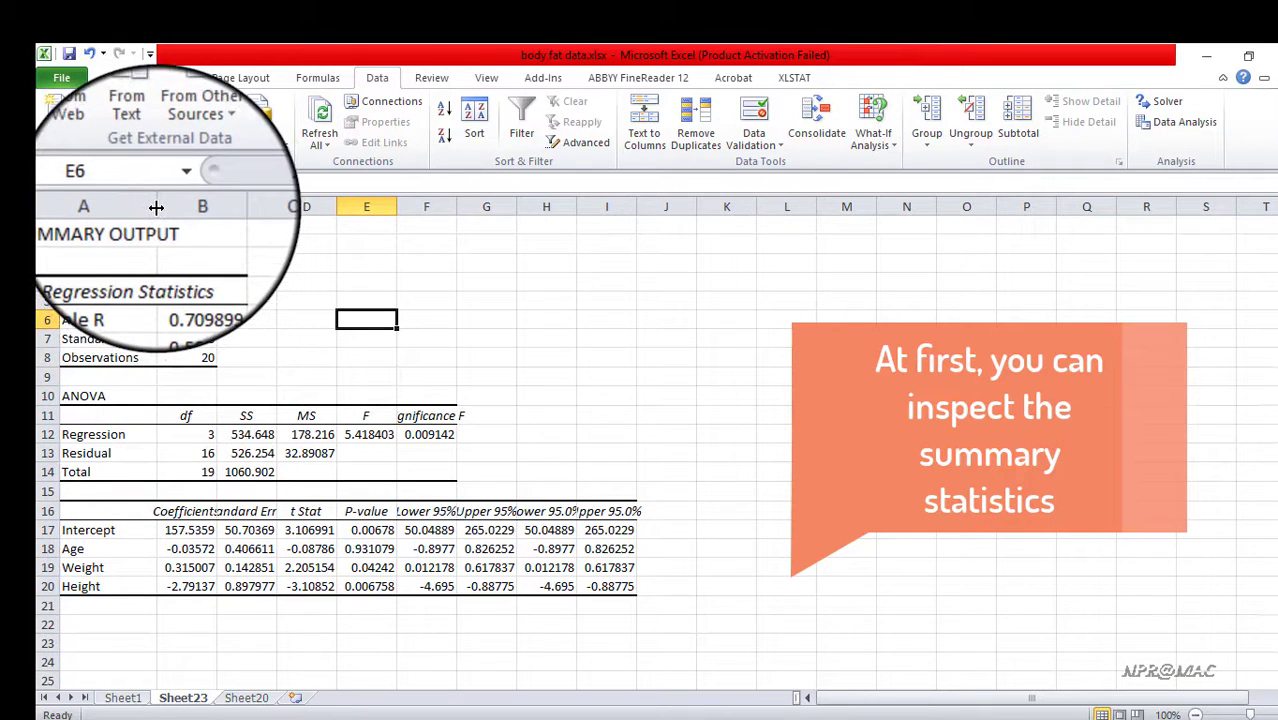
{"action": "left_click_drag", "start_coordinate": [156, 207], "coordinate": [177, 207]}
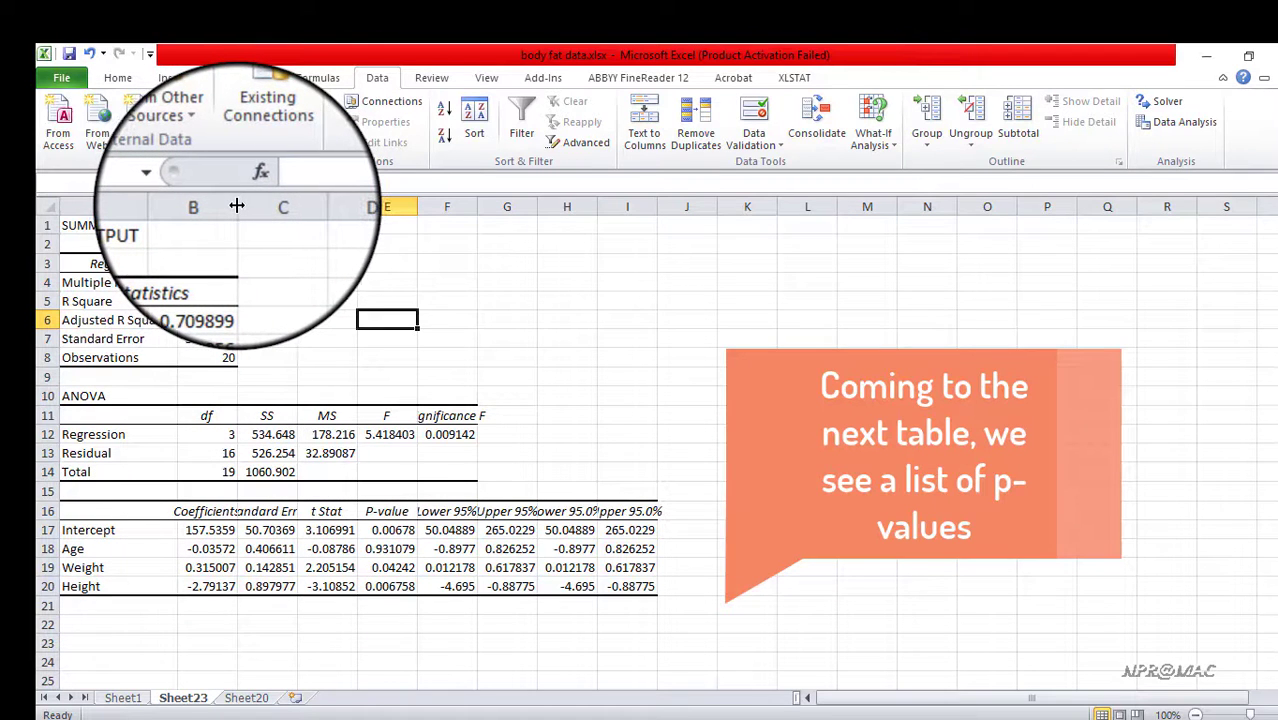
{"action": "left_click_drag", "start_coordinate": [237, 206], "coordinate": [344, 213]}
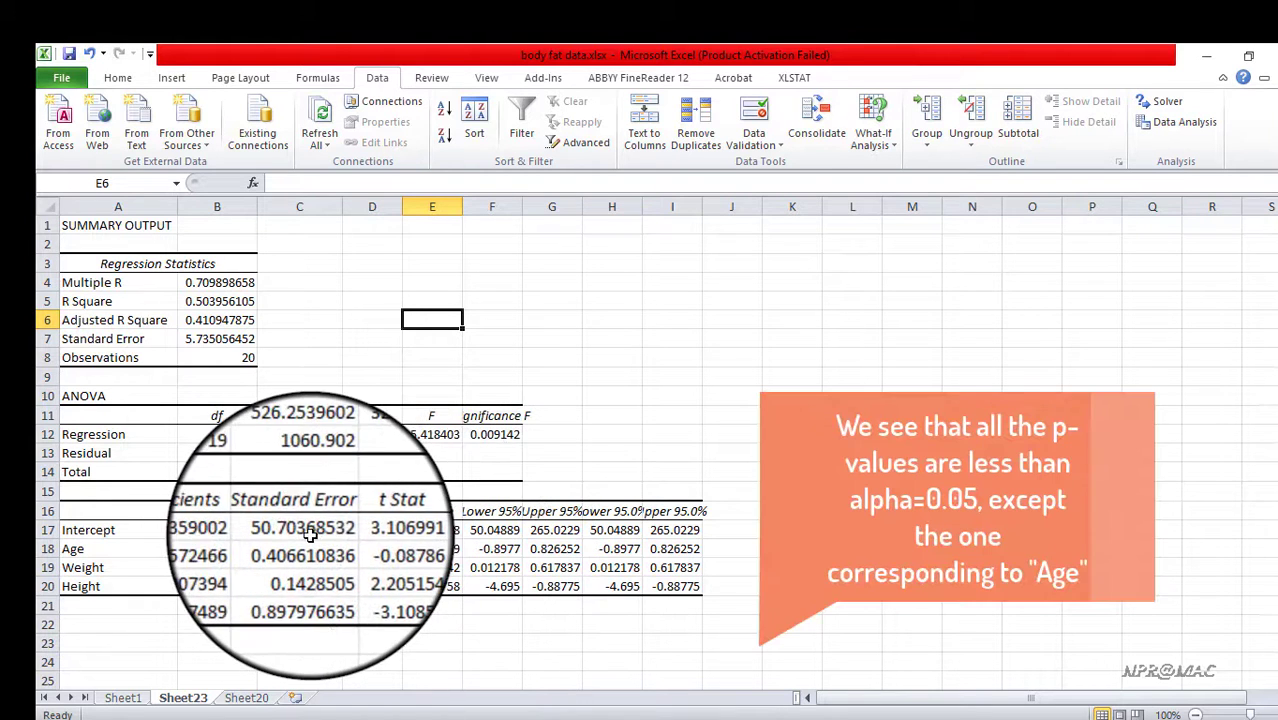
Check the rows of the coefficients table and colour the Age label red
{"action": "left_click", "coordinate": [217, 530]}
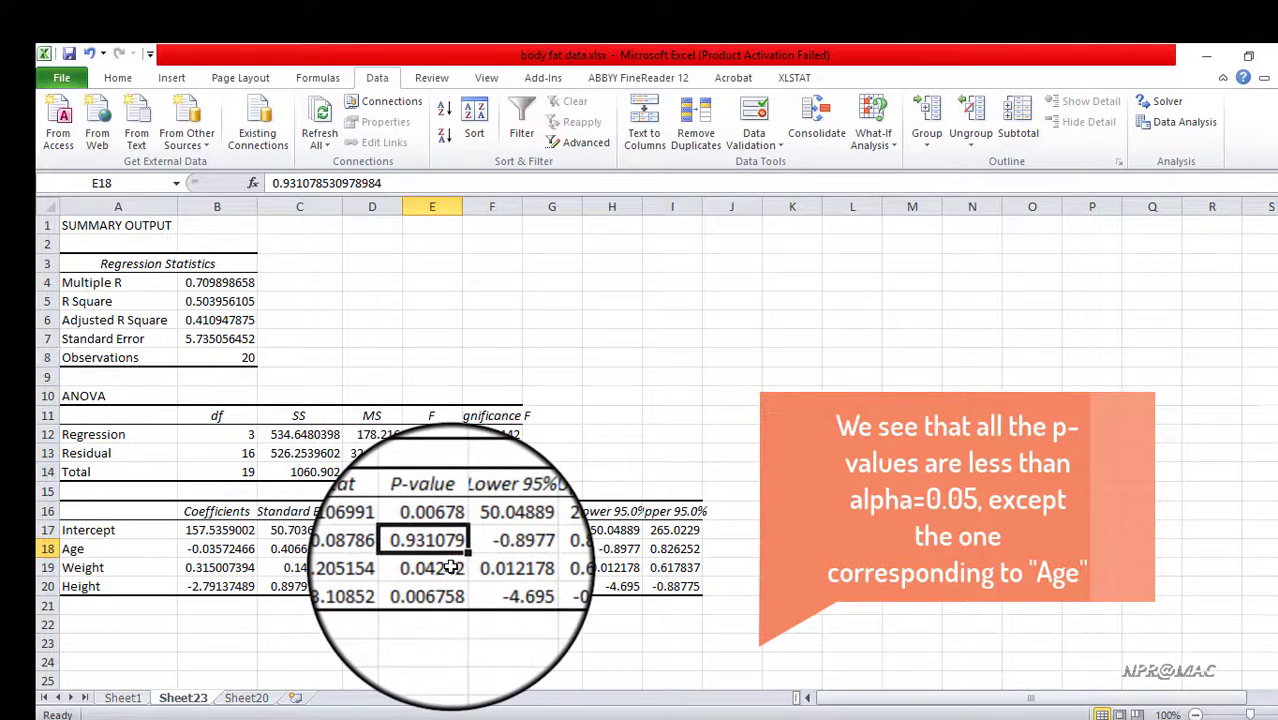
{"action": "left_click", "coordinate": [112, 567]}
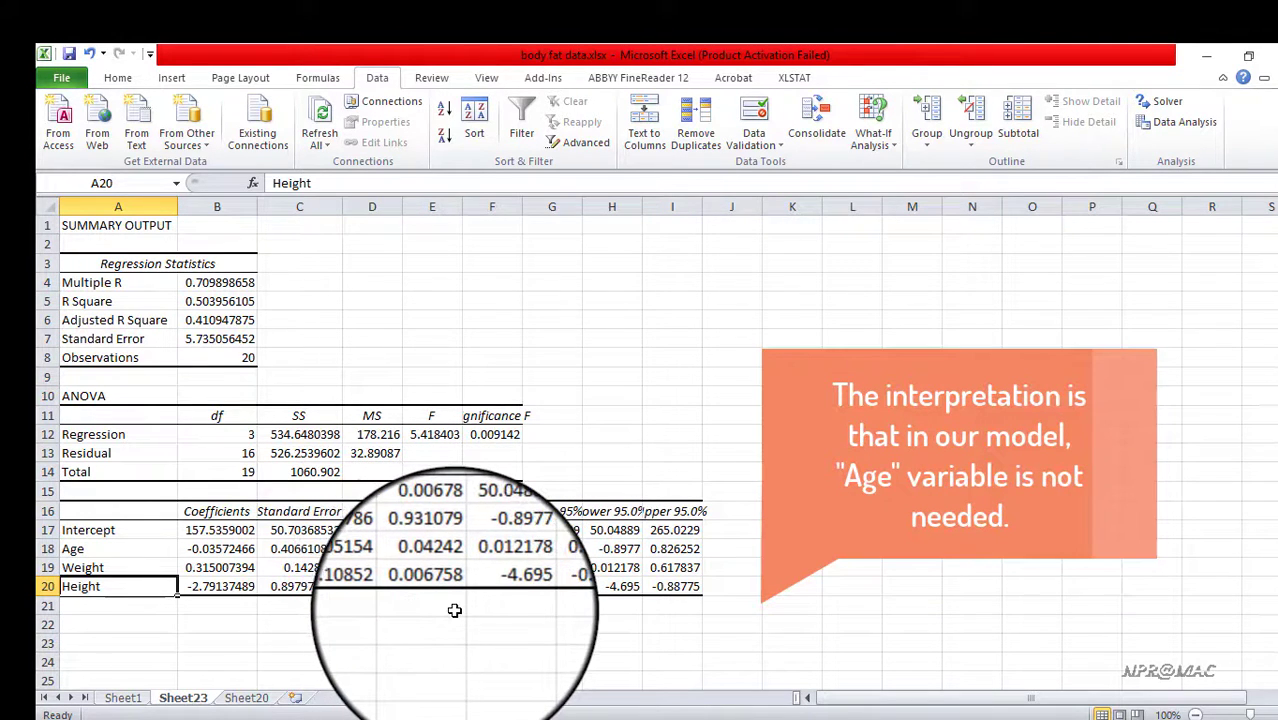
{"action": "left_click", "coordinate": [112, 548]}
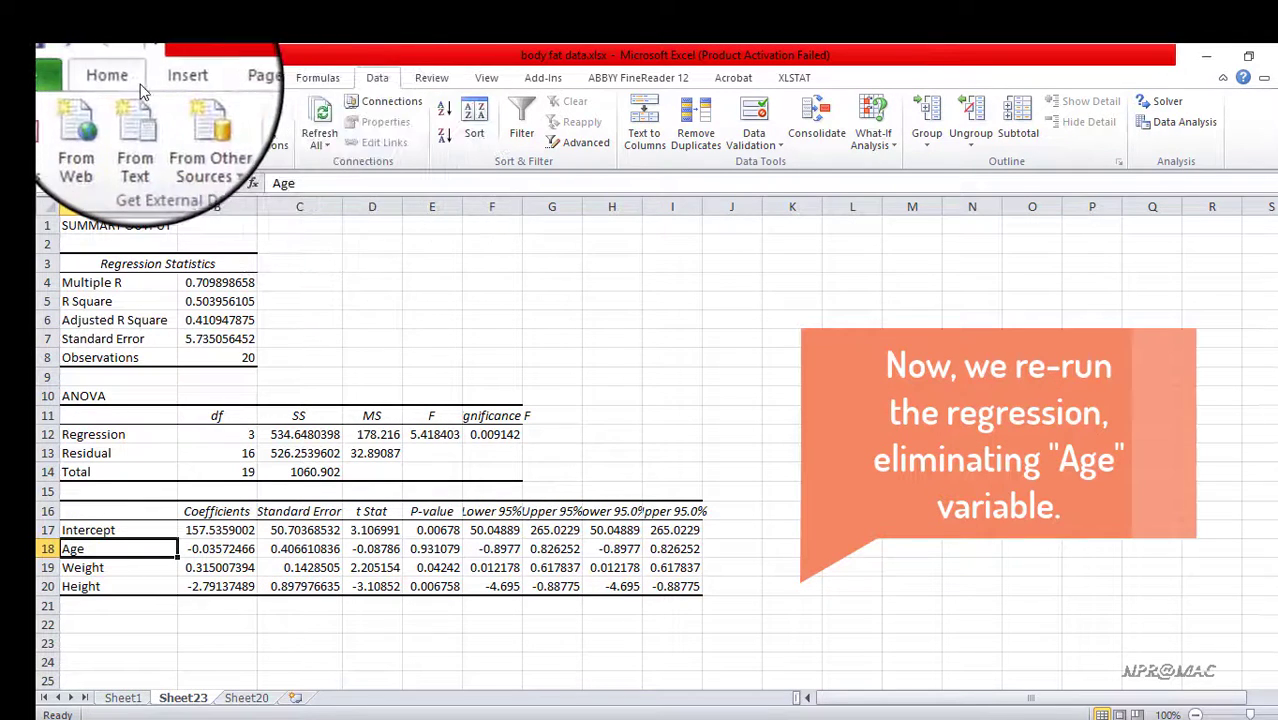
{"action": "left_click", "coordinate": [117, 77]}
{"action": "left_click", "coordinate": [348, 141]}
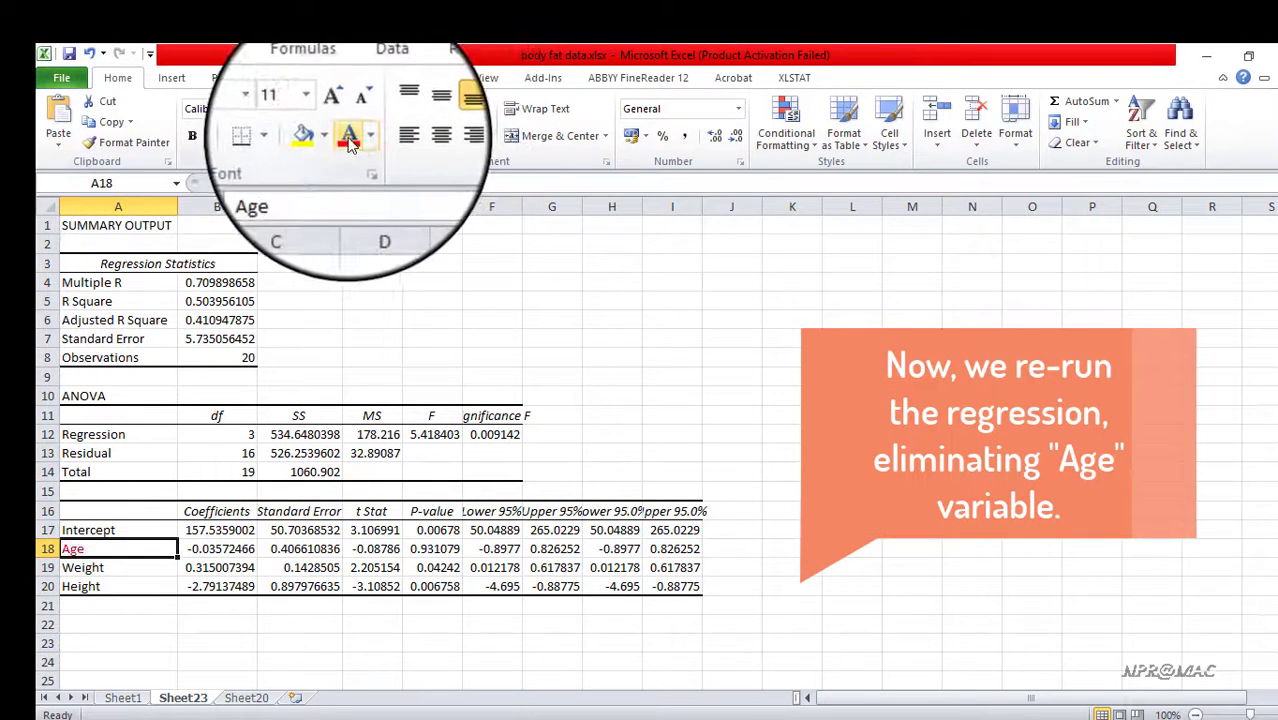
{"action": "left_click", "coordinate": [239, 636]}
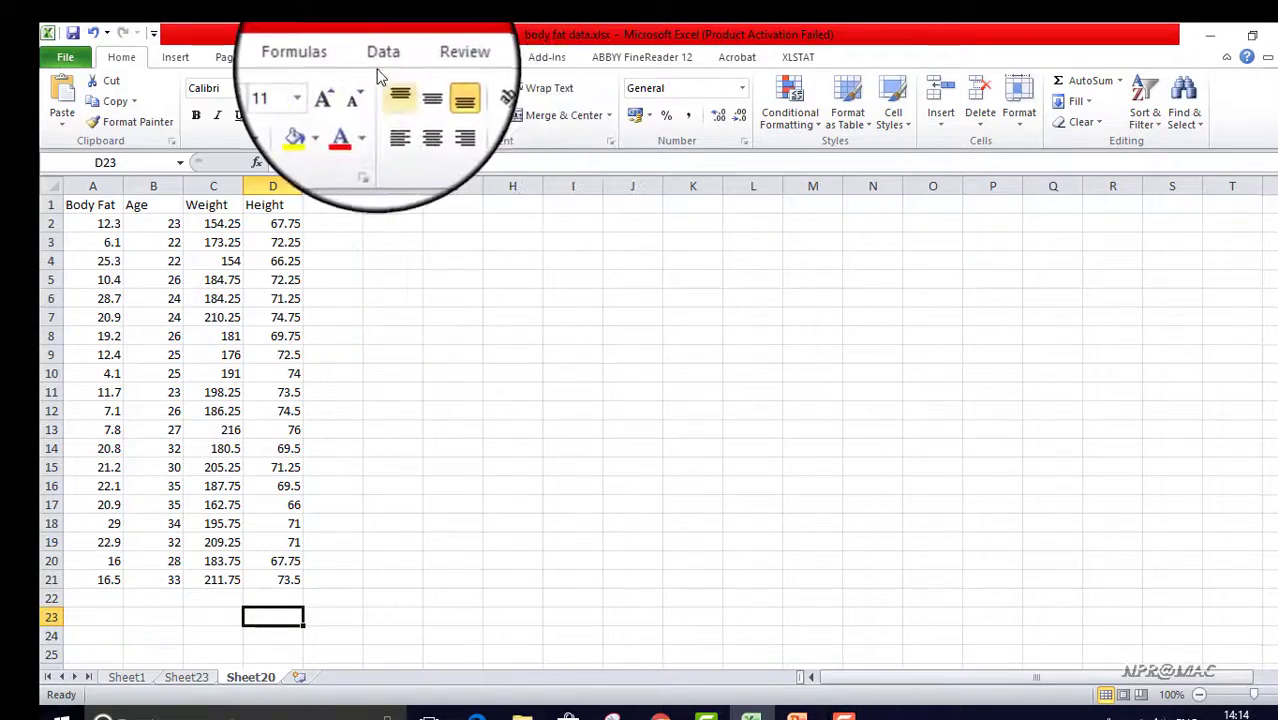
Rerun the regression on the Sheet20 data without Age, using Weight and Height, C1:D21, as the input X range
{"action": "left_click", "coordinate": [381, 59]}
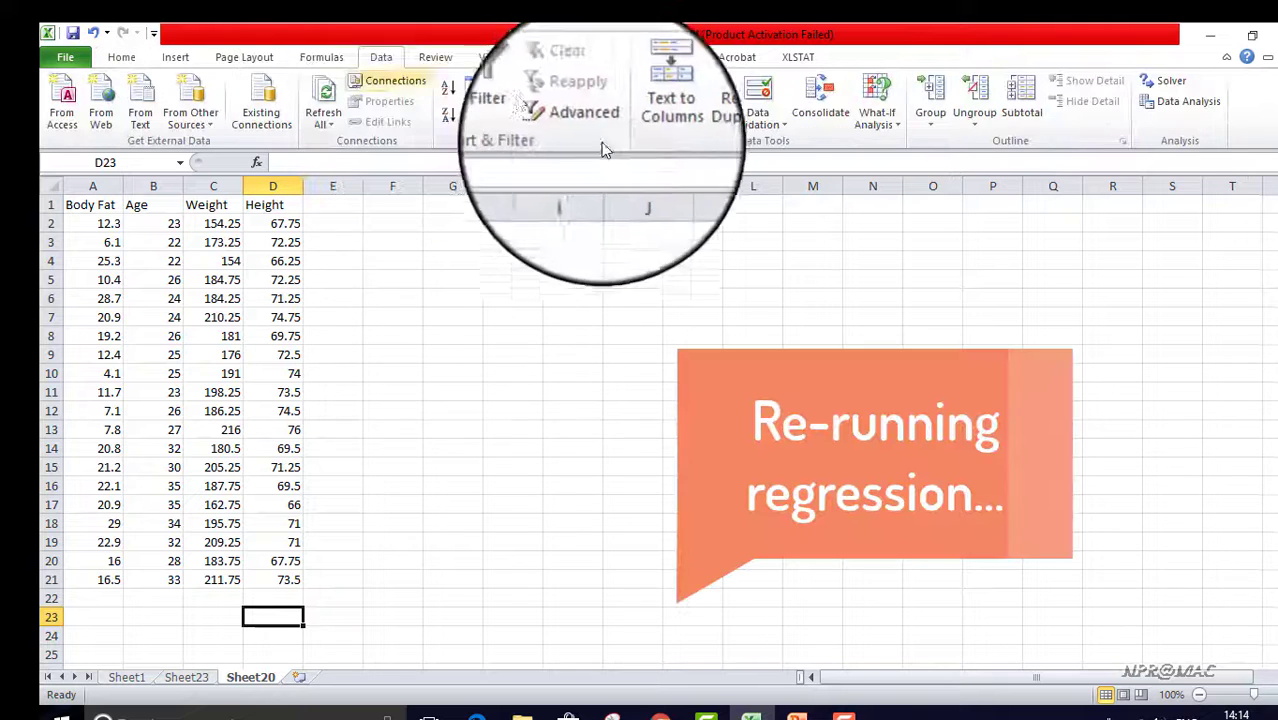
{"action": "left_click", "coordinate": [1187, 102]}
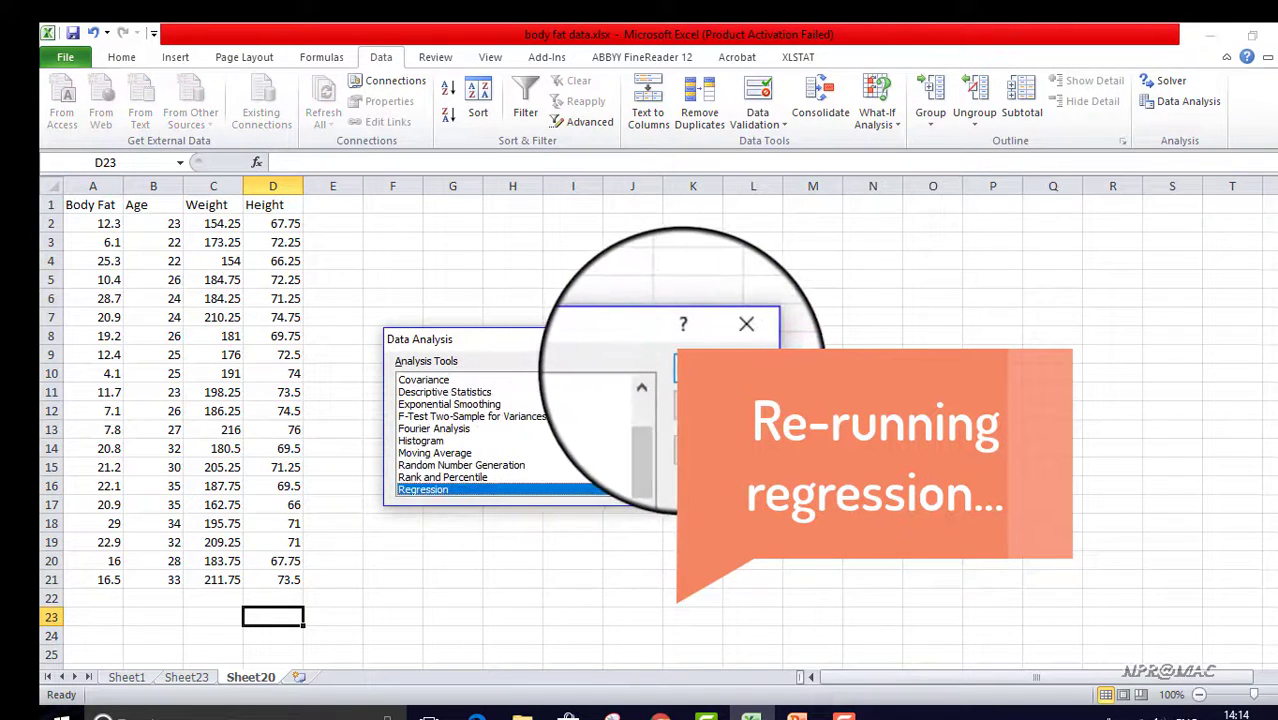
{"action": "left_click", "coordinate": [690, 368]}
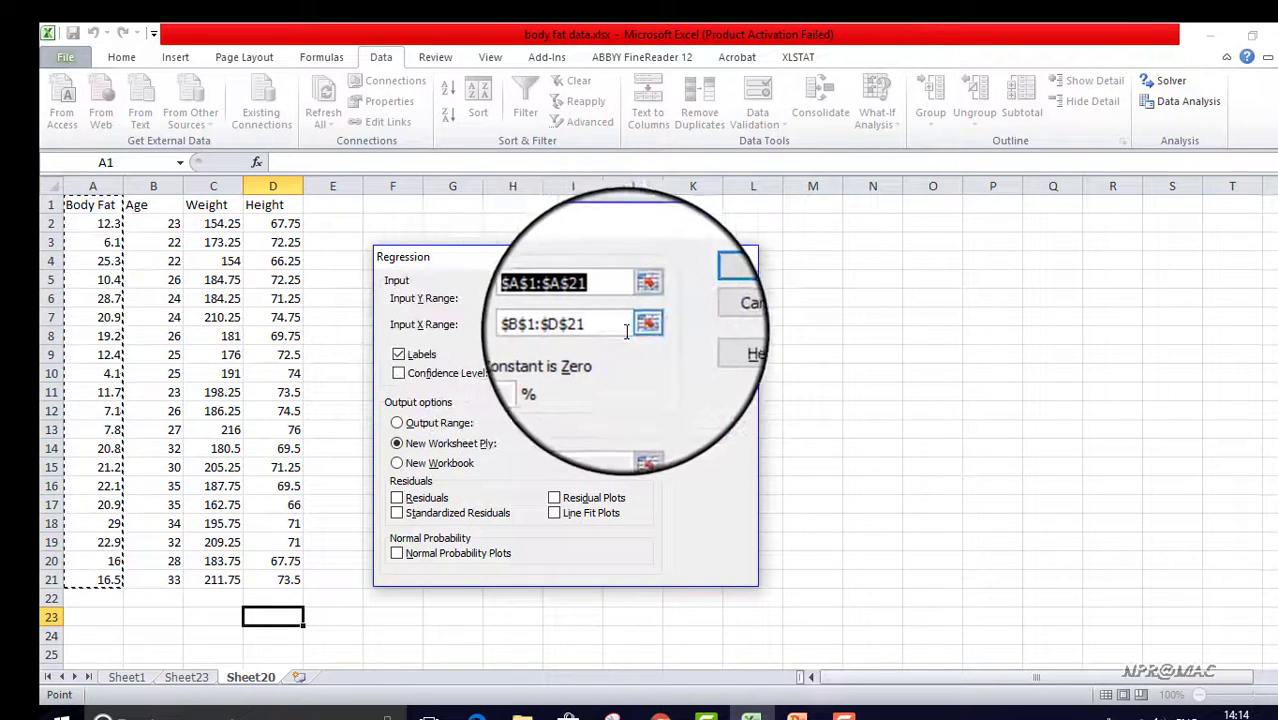
{"action": "left_click", "coordinate": [640, 326]}
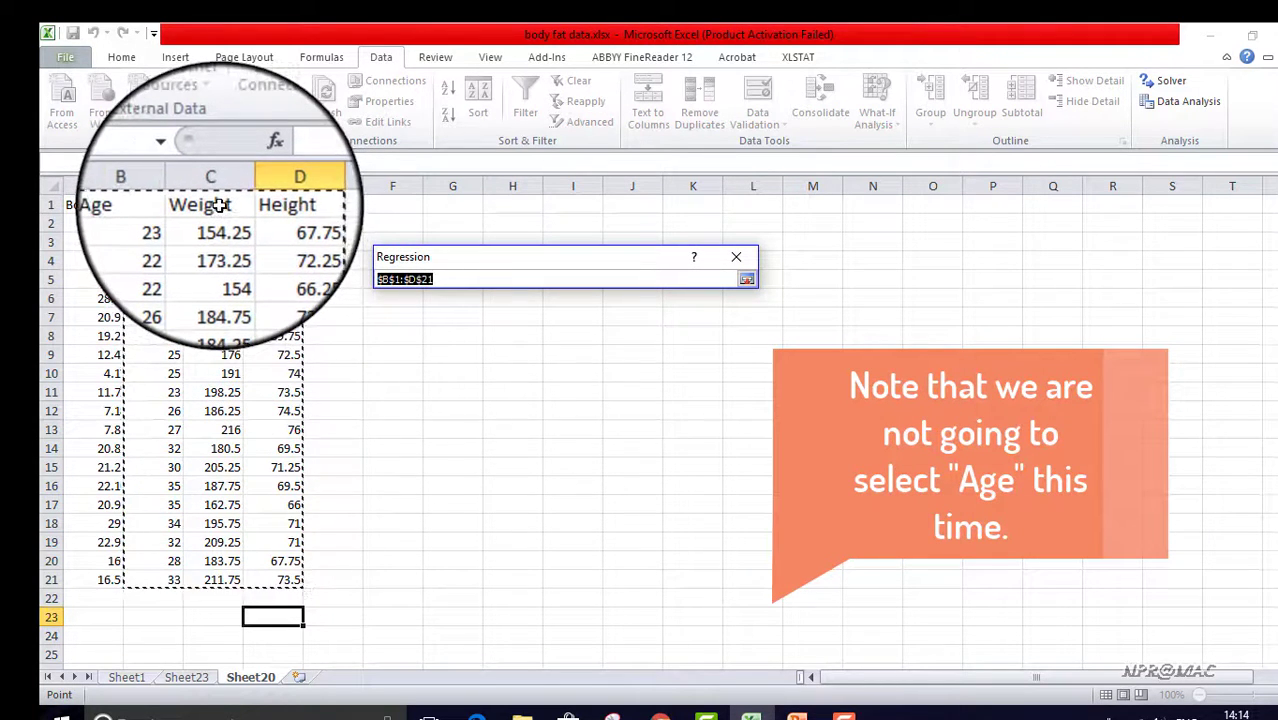
{"action": "left_click_drag", "start_coordinate": [219, 205], "coordinate": [286, 576]}
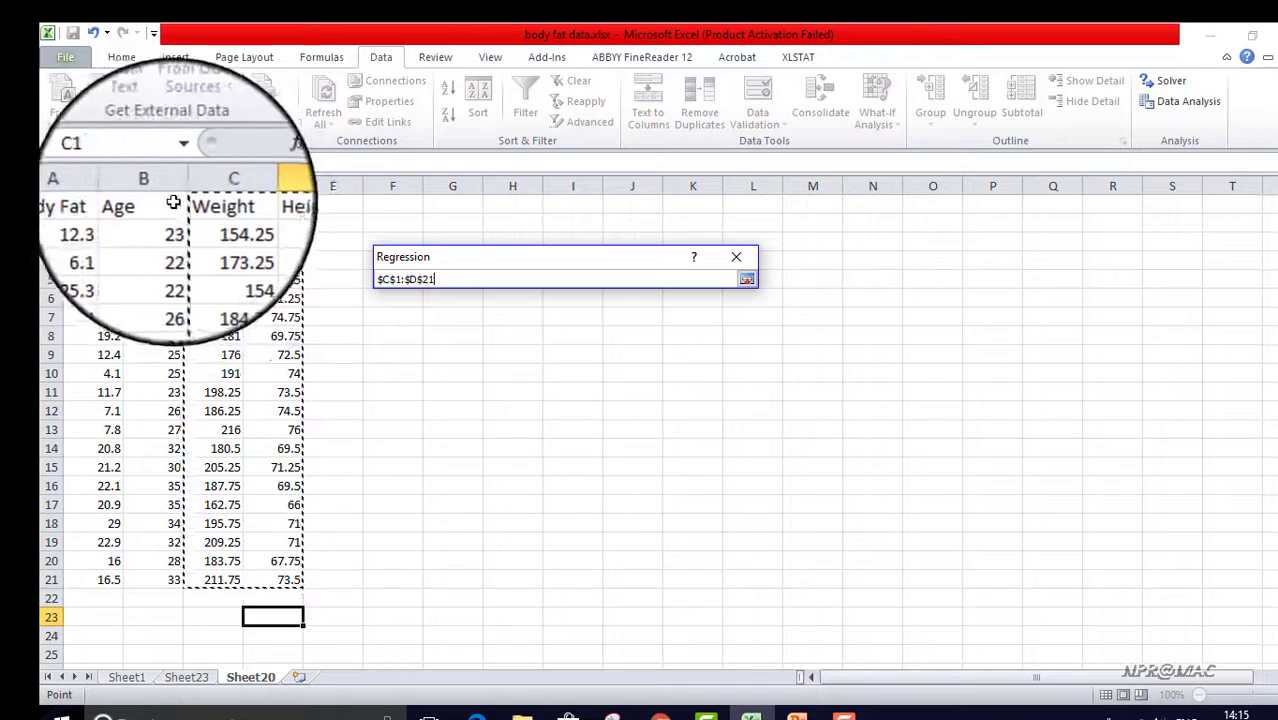
{"action": "left_click", "coordinate": [766, 281]}
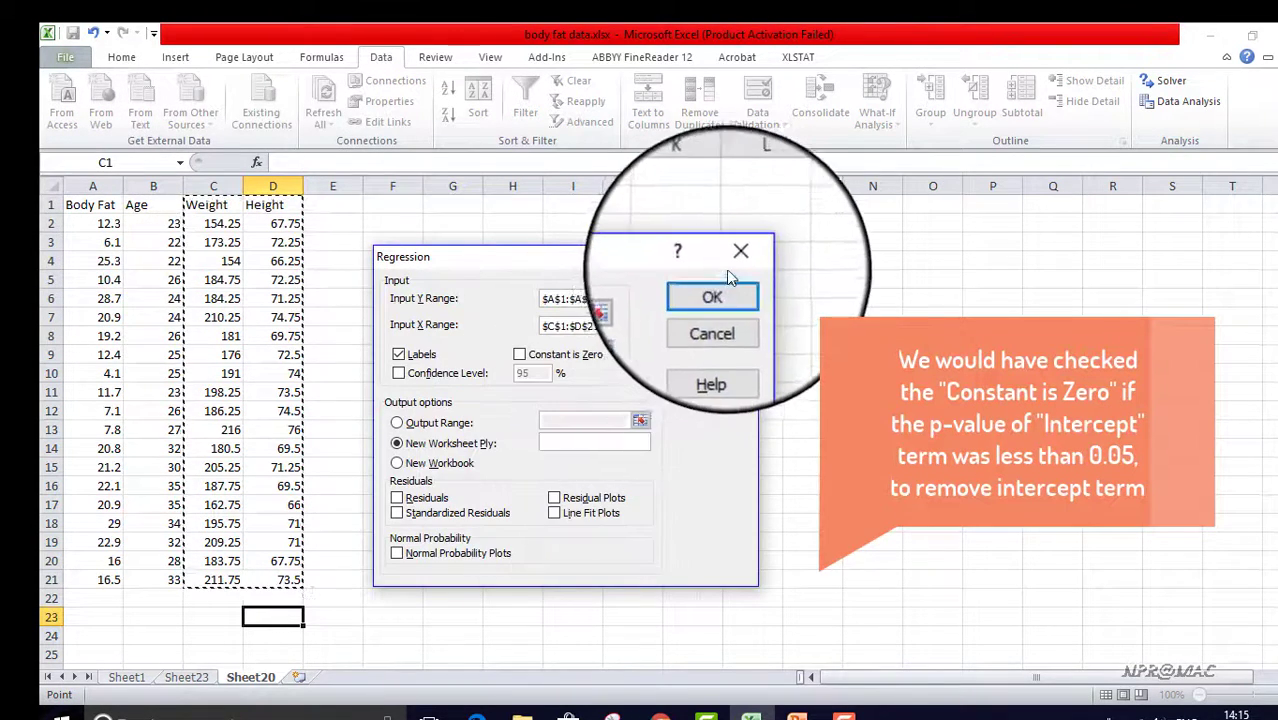
{"action": "left_click", "coordinate": [716, 290]}
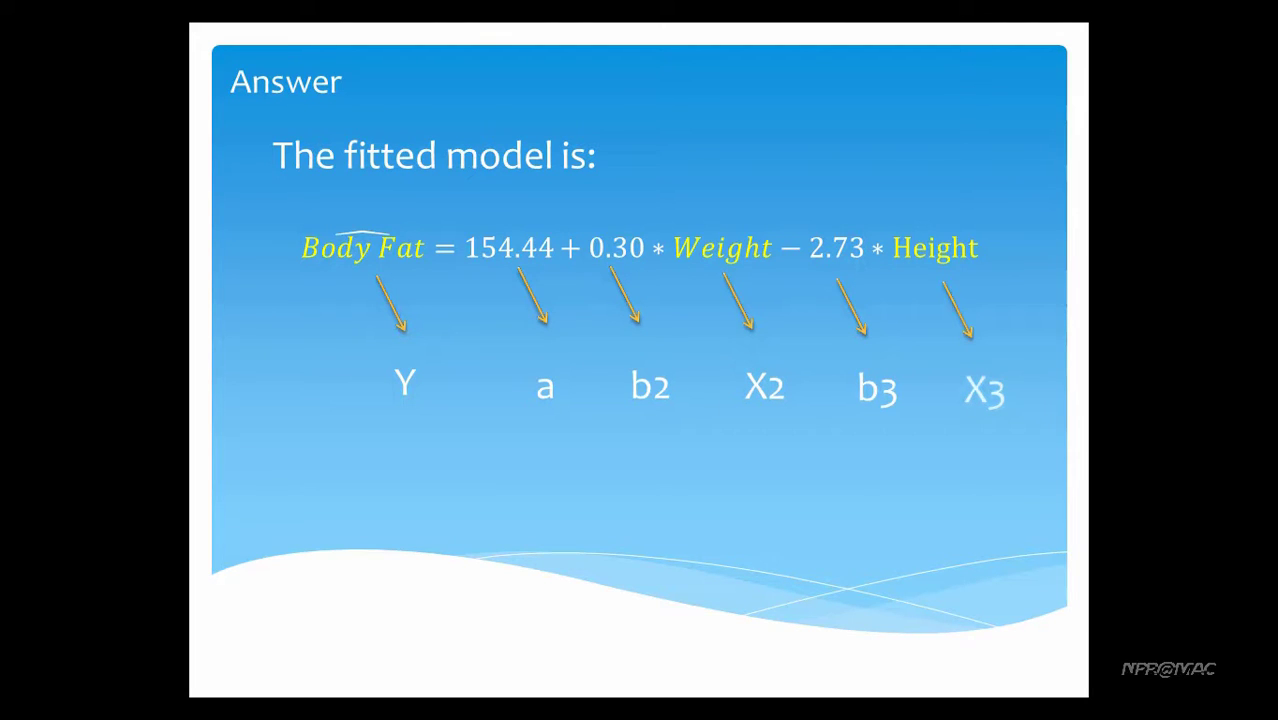
{"action": "key", "text": "Right"}
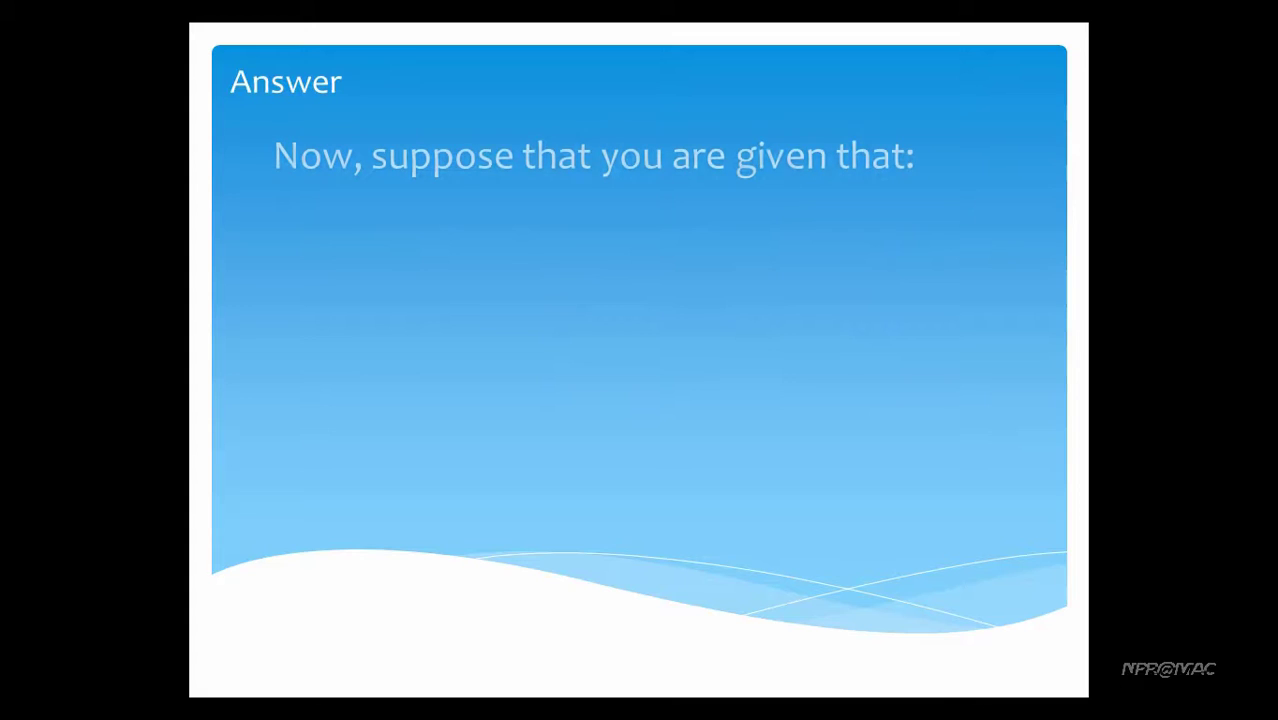